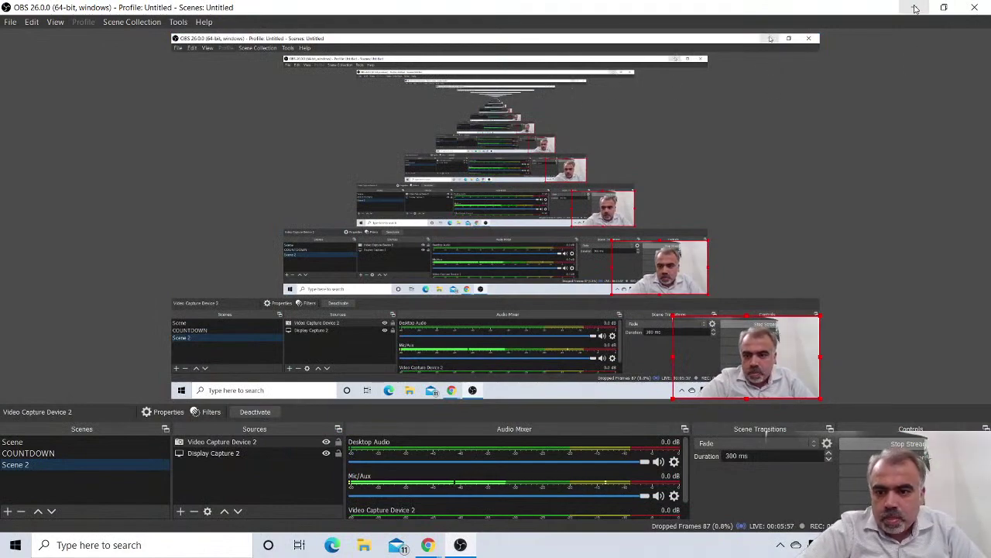
# - Minimize the OBS window and switch to the carbonfootprint.com calculator page in Chrome
pyautogui.click(915, 8)
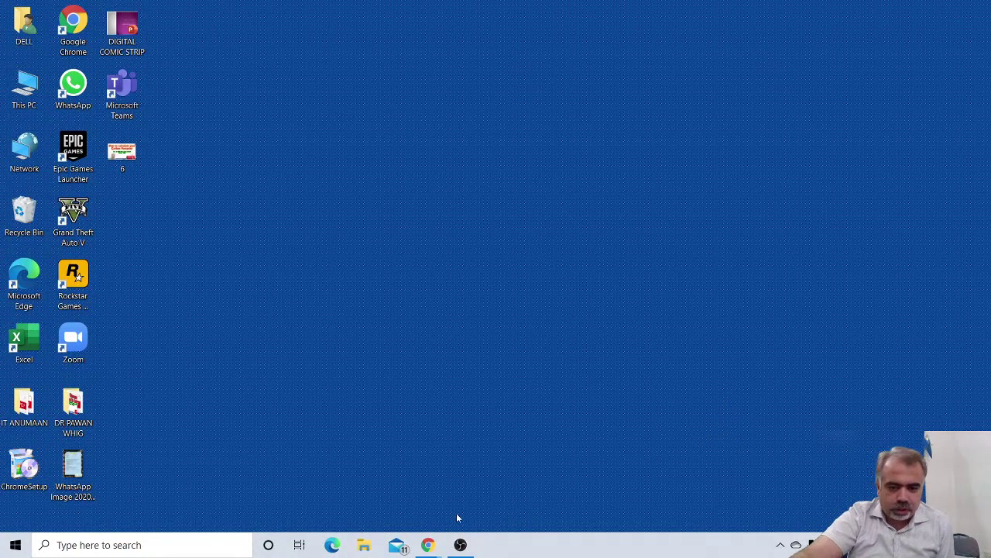
pyautogui.moveTo(427, 542)
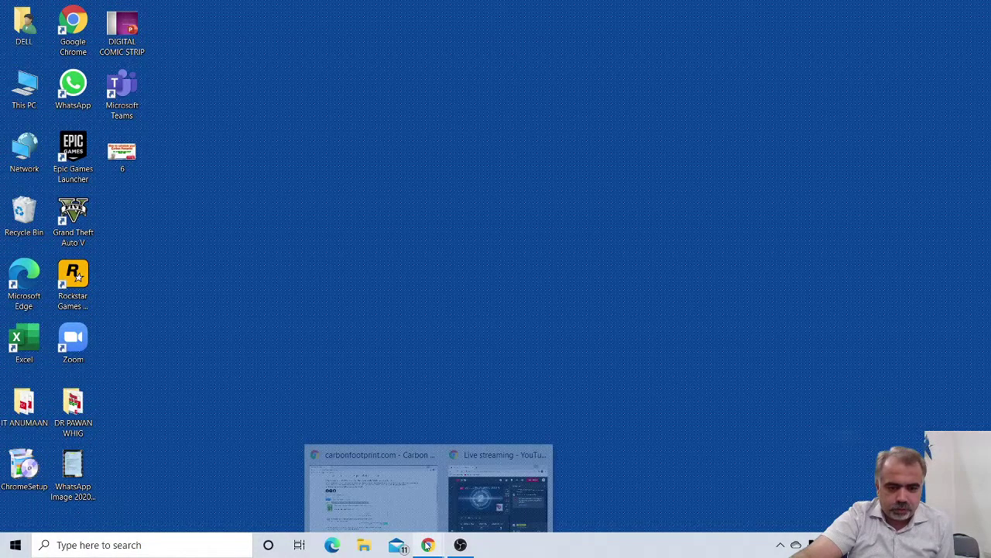
pyautogui.click(424, 523)
pyautogui.scroll(3, 377, 298)
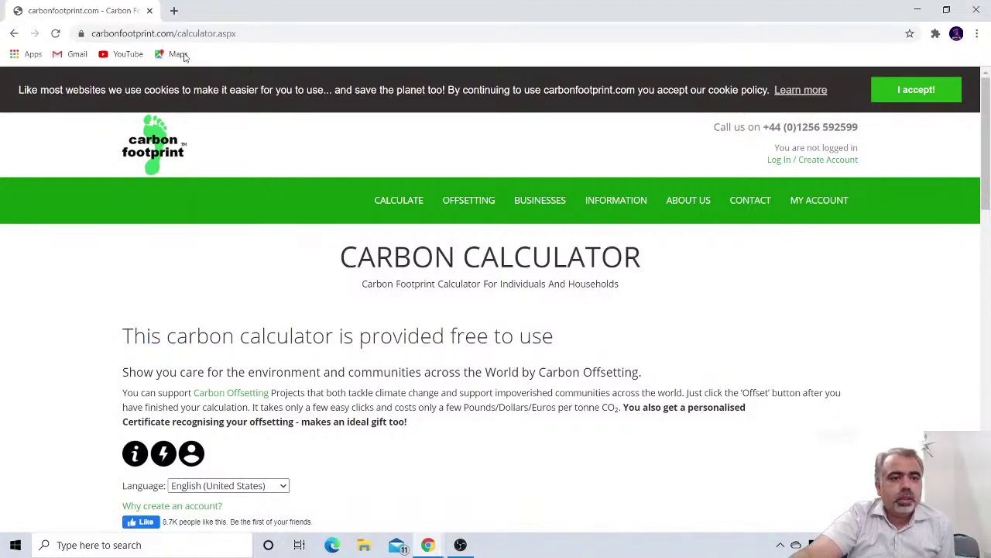
pyautogui.moveTo(416, 203)
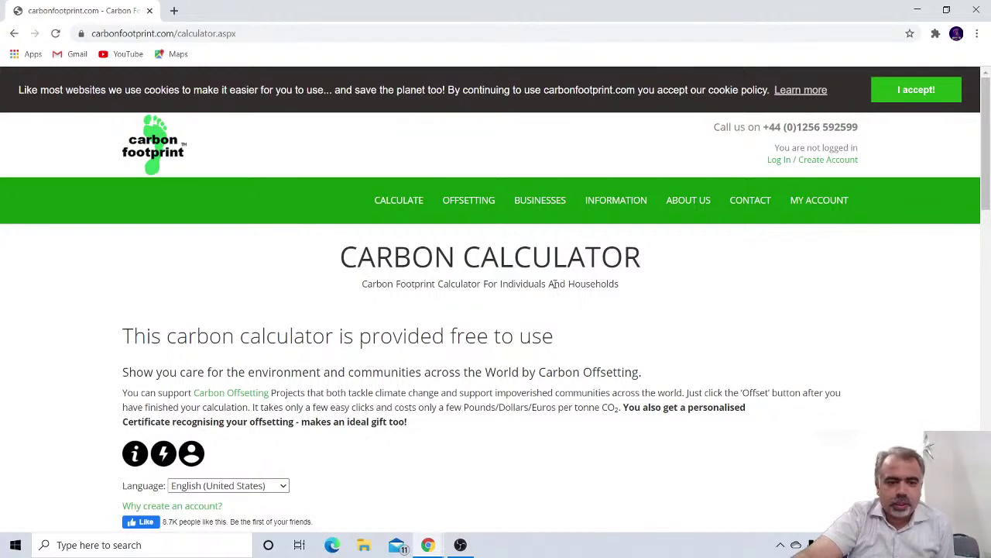
# - Set the country of residence to India on the carbon calculator's Welcome form
pyautogui.scroll(-2, 464, 278)
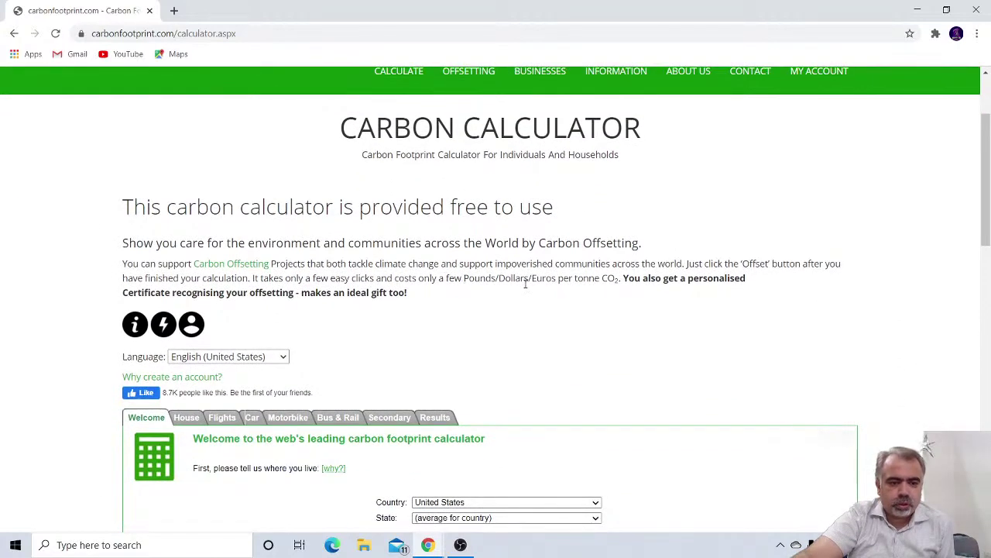
pyautogui.scroll(-3, 491, 277)
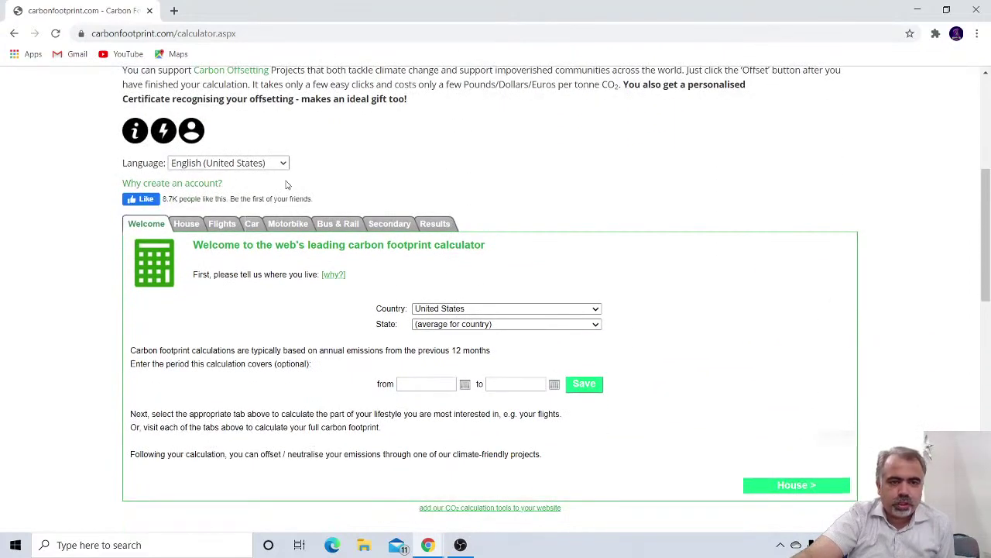
pyautogui.scroll(-1, 414, 201)
pyautogui.click(532, 244)
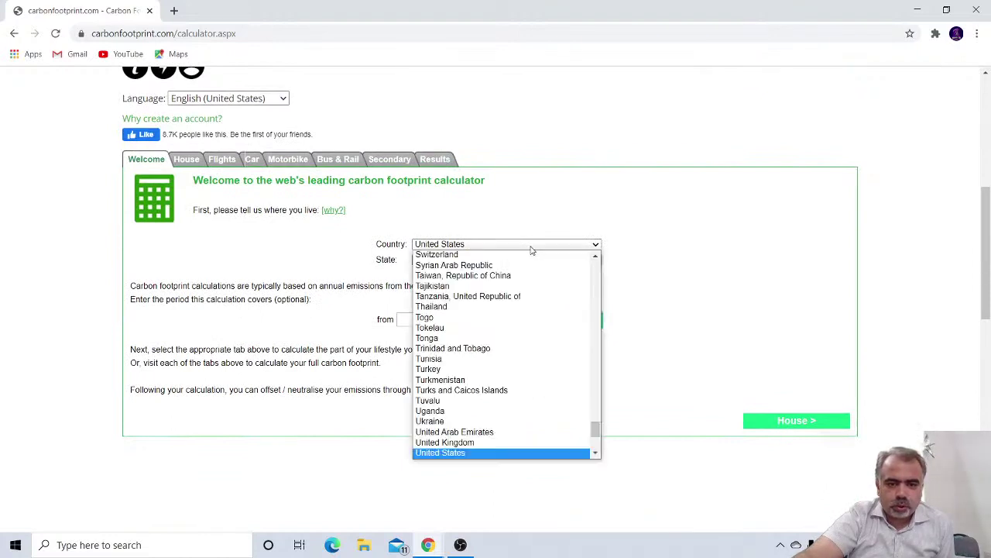
pyautogui.scroll(-3, 525, 287)
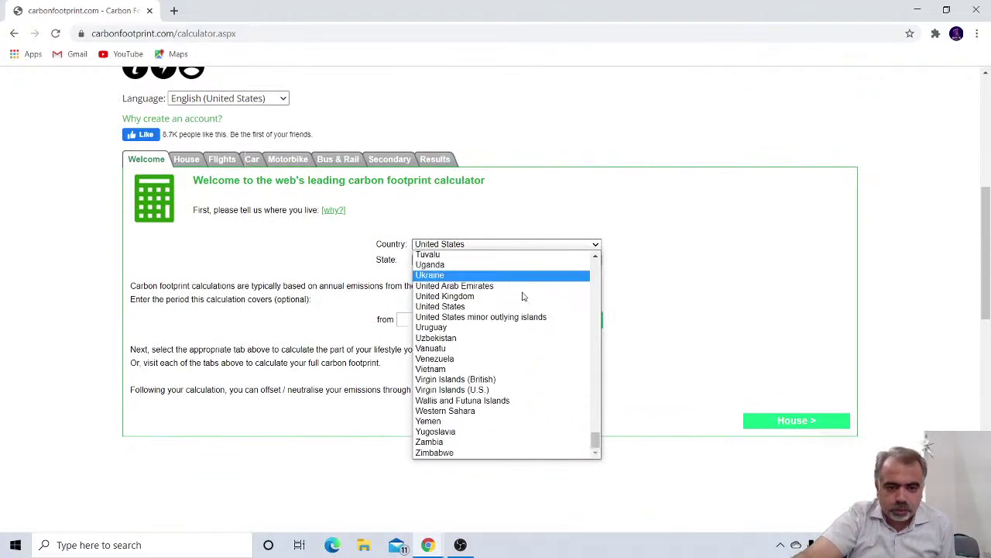
pyautogui.write('in')
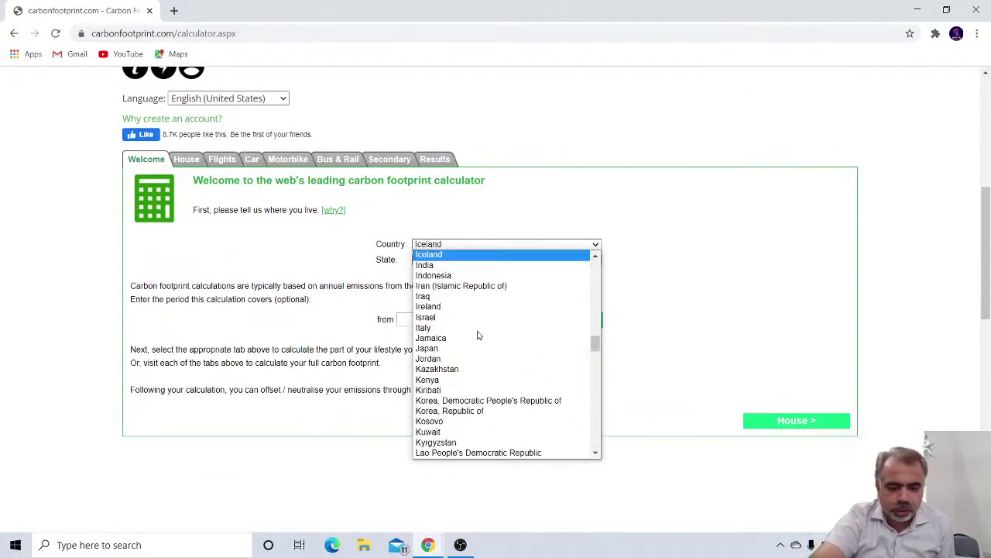
pyautogui.click(471, 267)
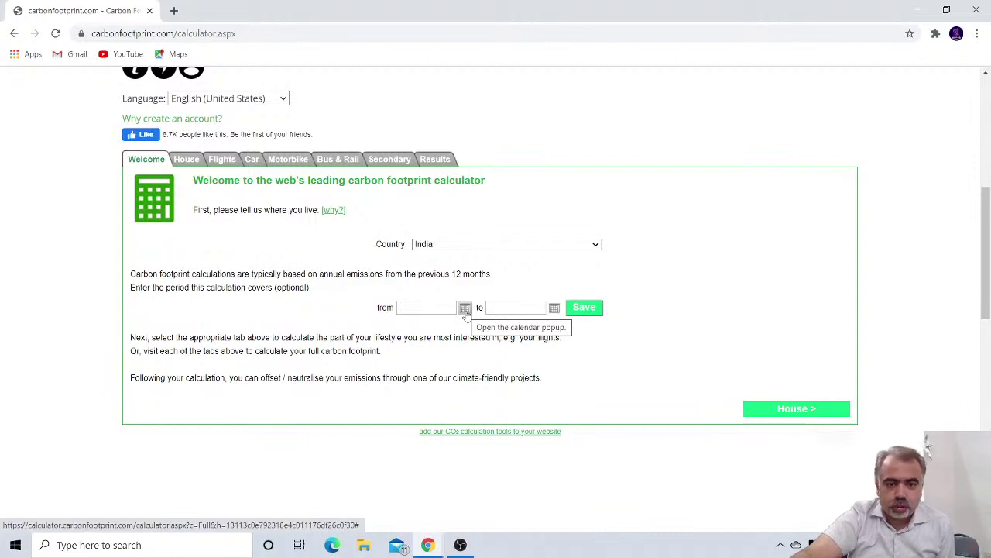
# - Set the calculation period from 9/7/2020 to 10/7/2020 and save it
pyautogui.click(464, 308)
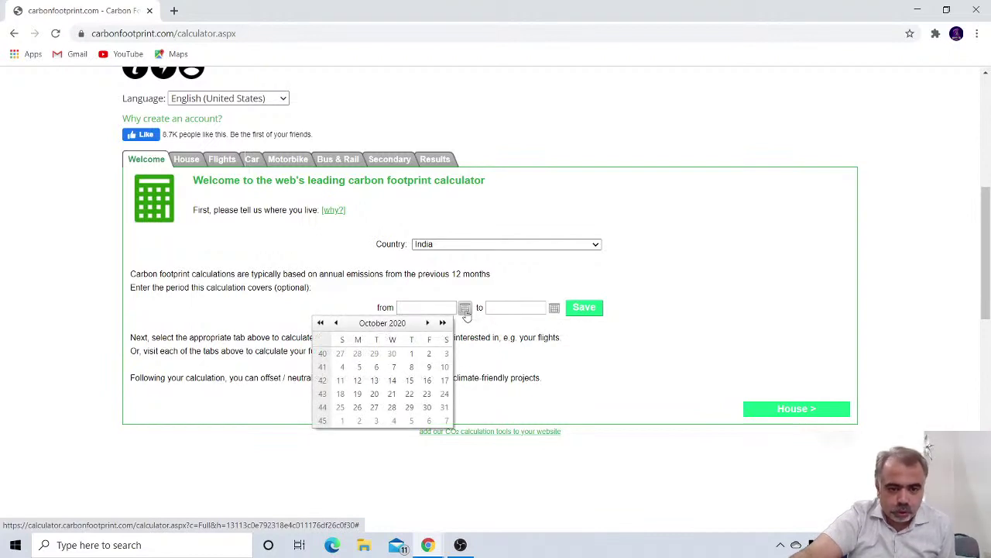
pyautogui.click(336, 323)
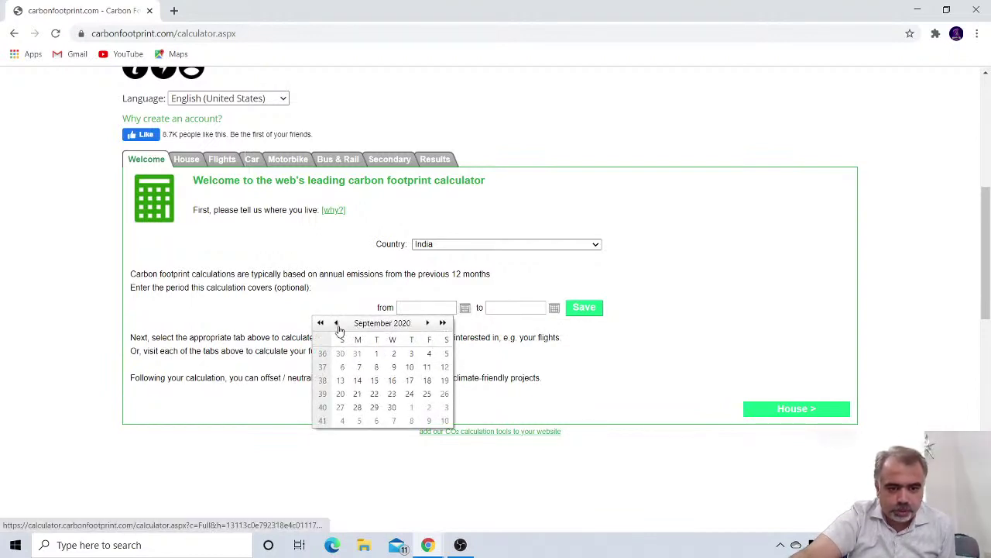
pyautogui.click(359, 367)
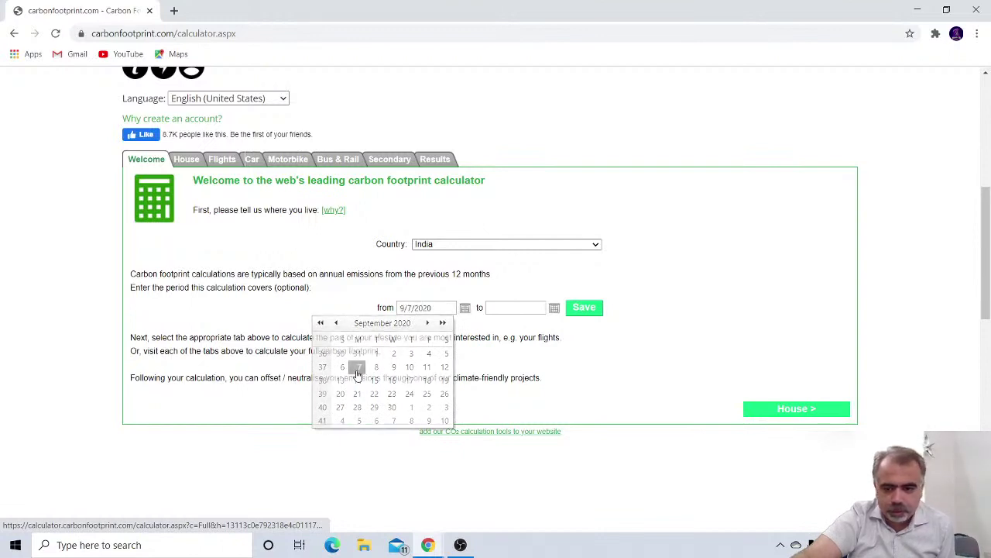
pyautogui.click(446, 308)
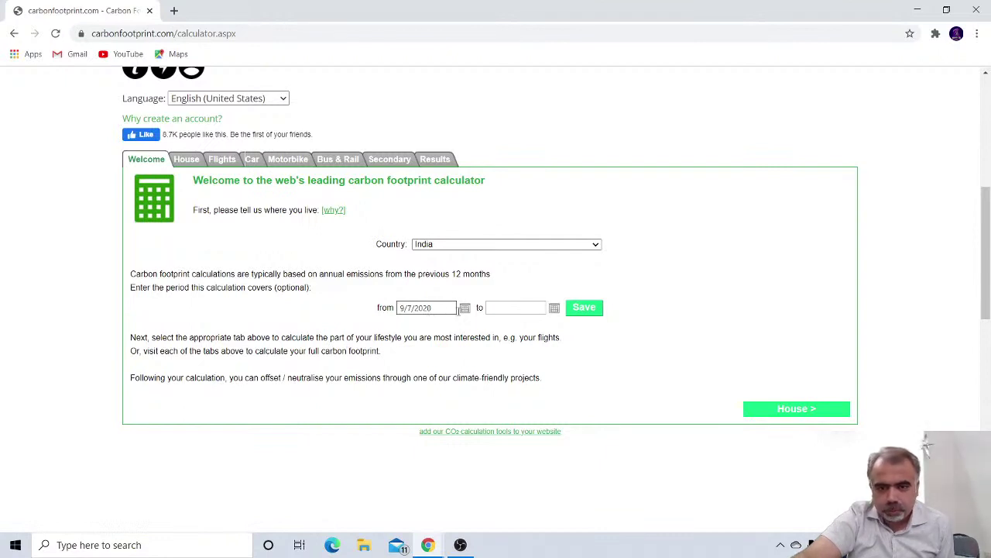
pyautogui.click(554, 308)
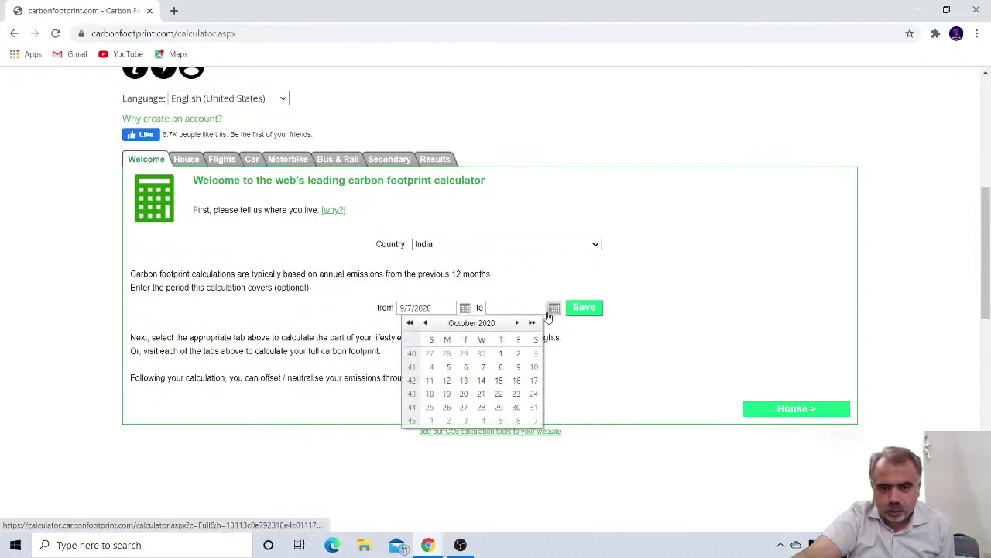
pyautogui.click(482, 367)
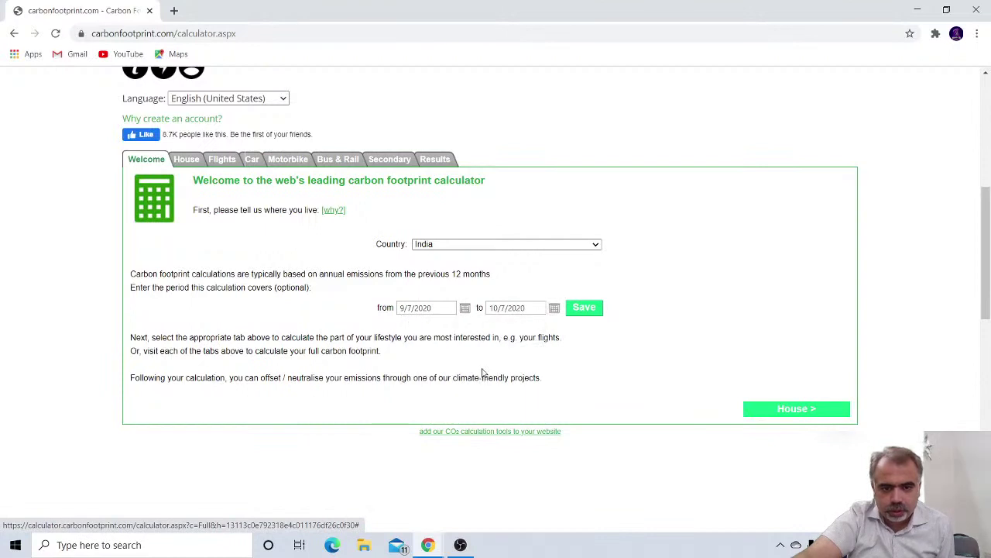
pyautogui.click(573, 311)
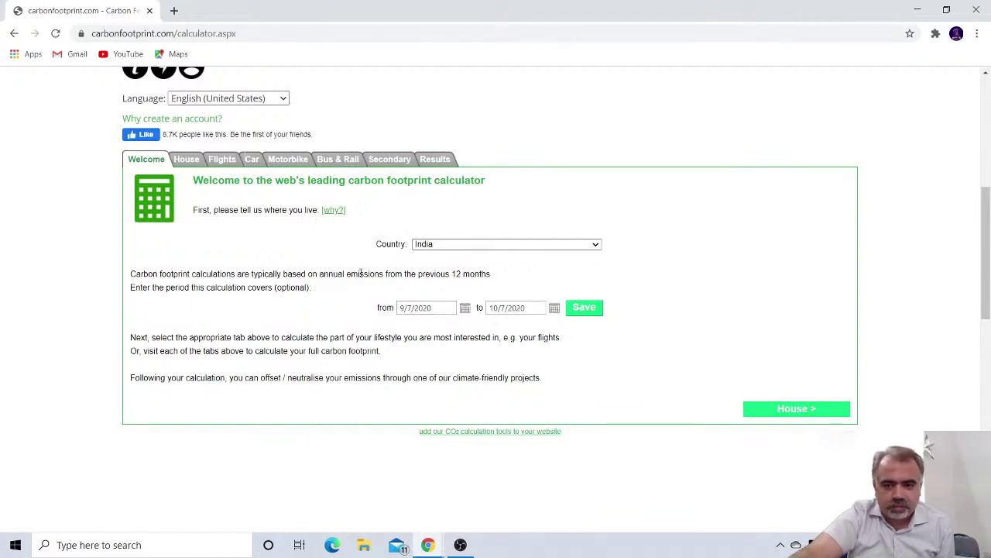
# - Go to the House section of the calculator and set the number of people in the household to 7
pyautogui.click(798, 414)
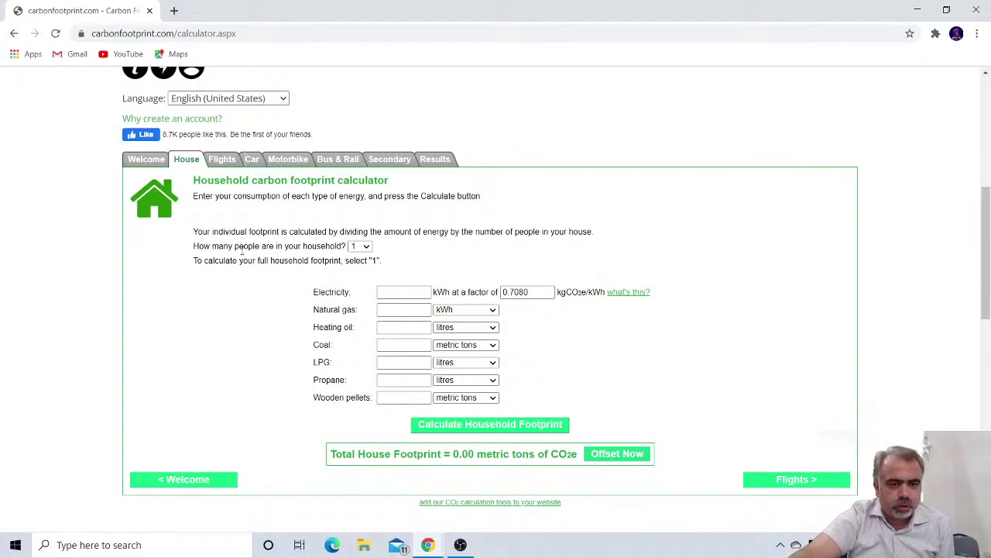
pyautogui.click(365, 249)
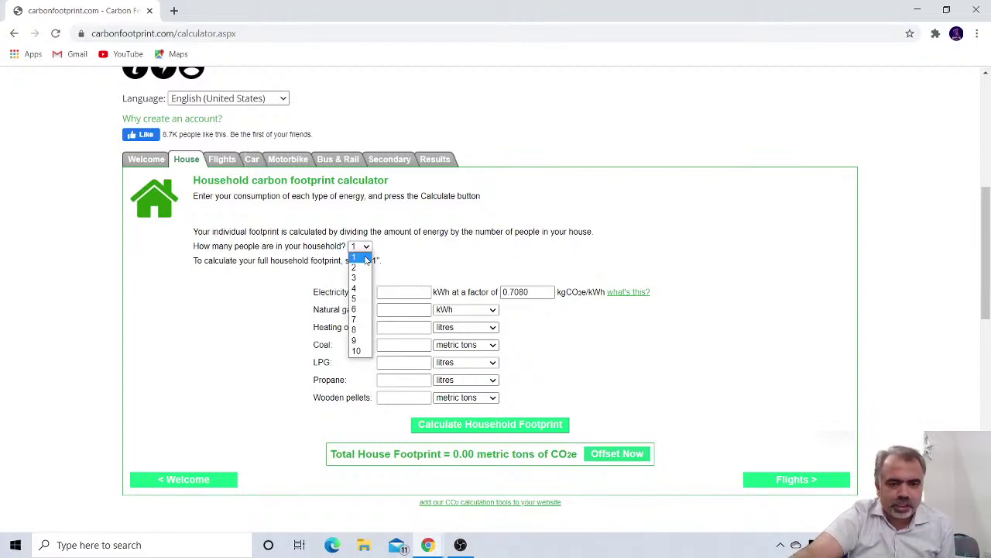
pyautogui.click(358, 320)
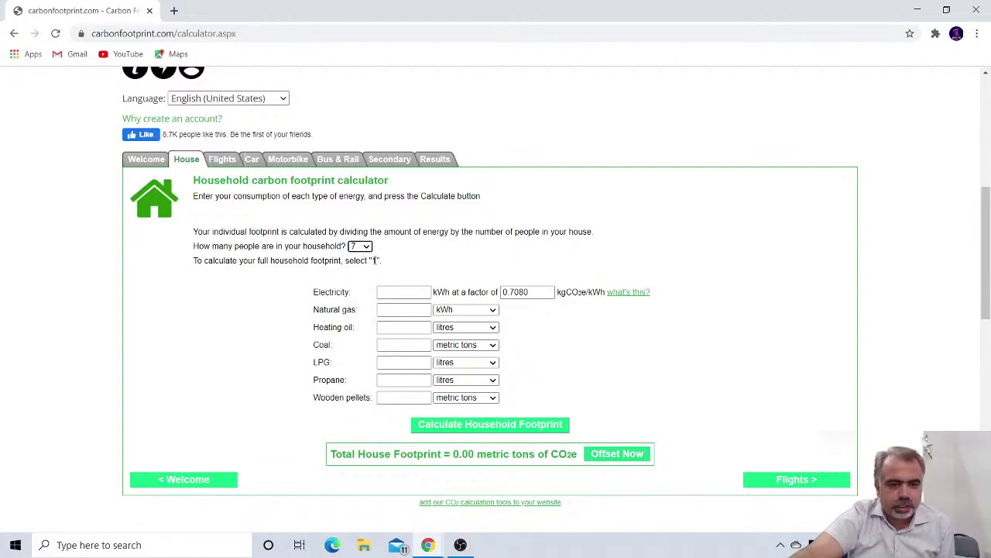
# - Enter 600 kWh of electricity and 28 litres of LPG, and calculate the household footprint
pyautogui.click(395, 293)
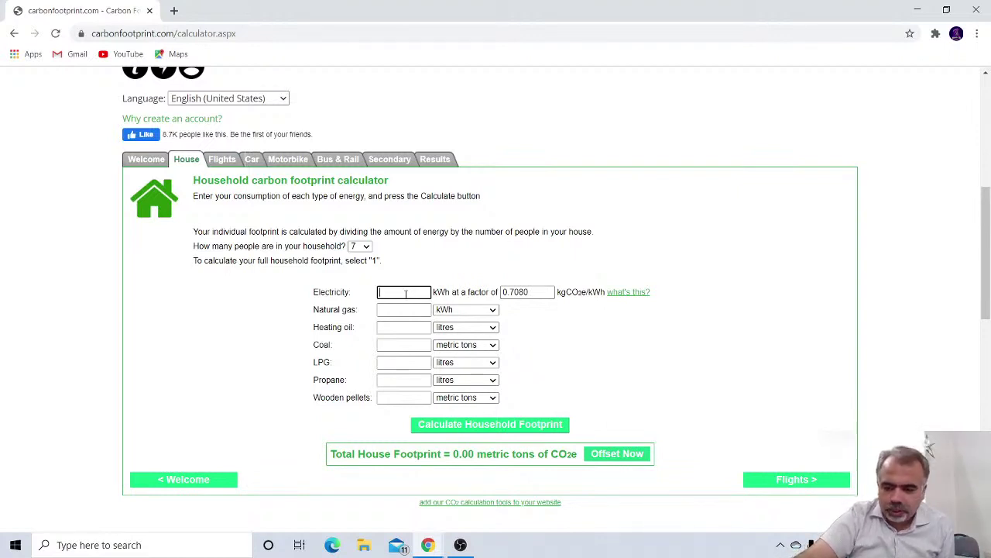
pyautogui.write('600')
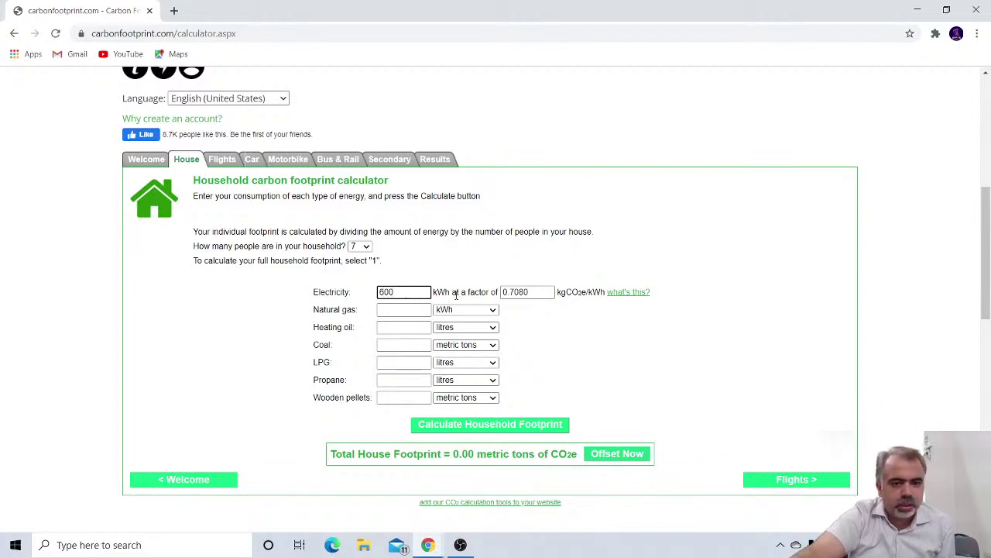
pyautogui.click(528, 319)
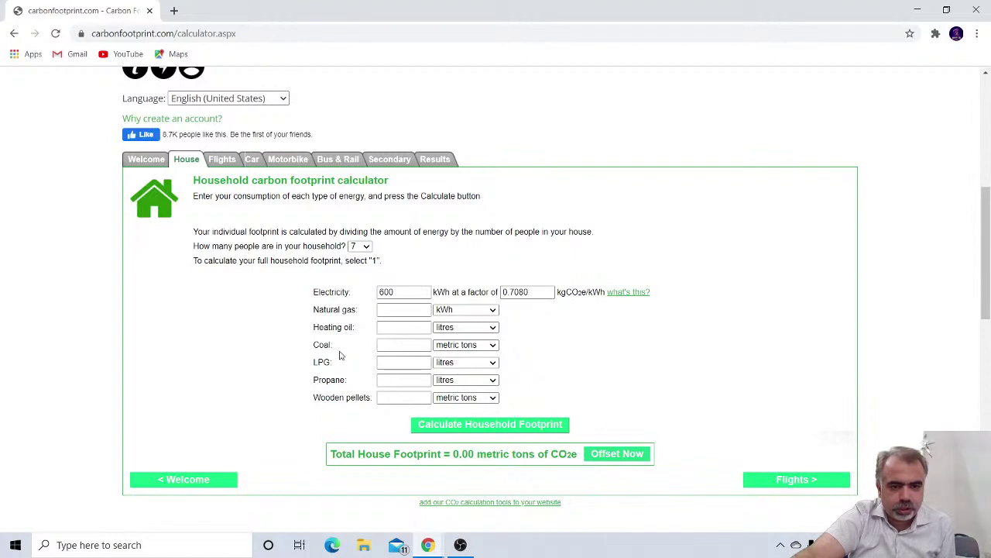
pyautogui.click(384, 362)
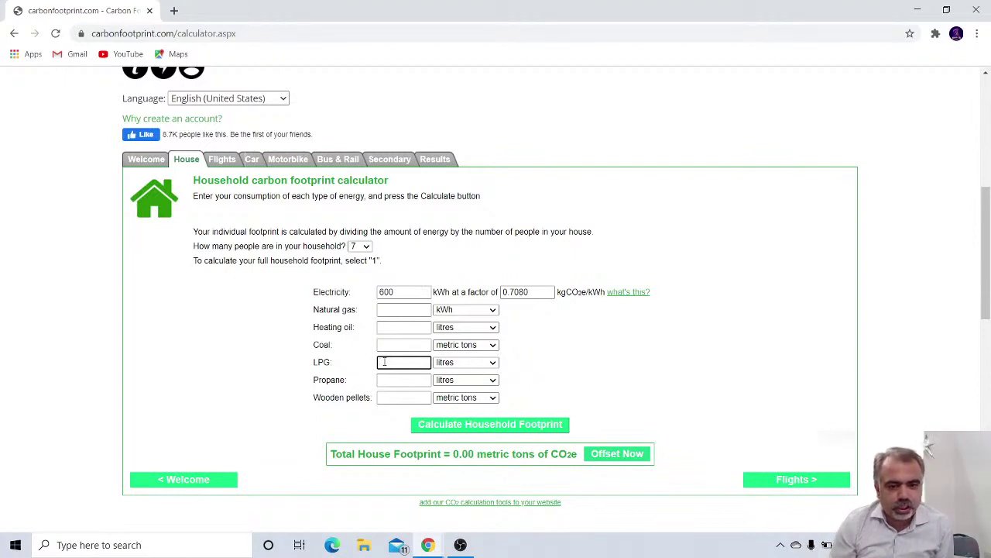
pyautogui.write('28')
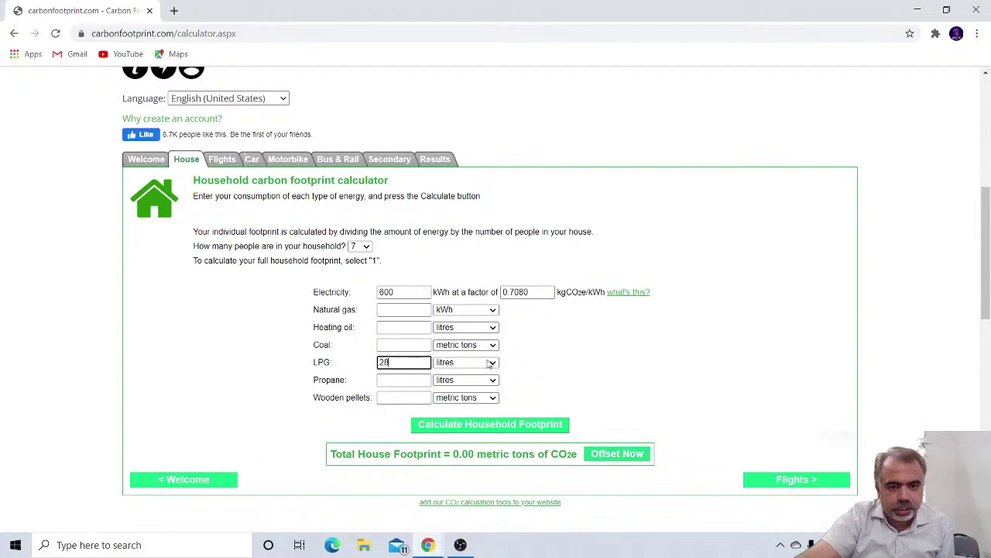
pyautogui.click(544, 347)
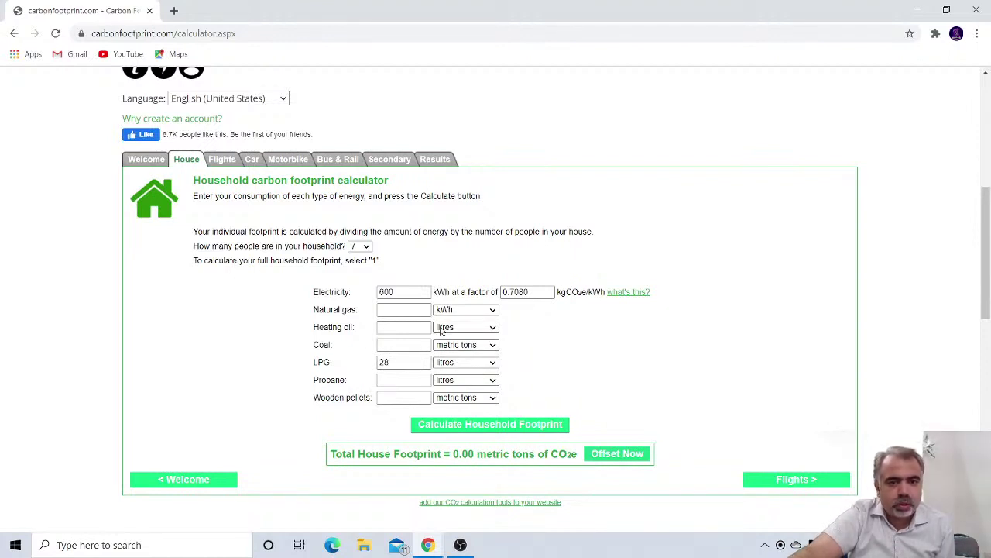
pyautogui.click(482, 428)
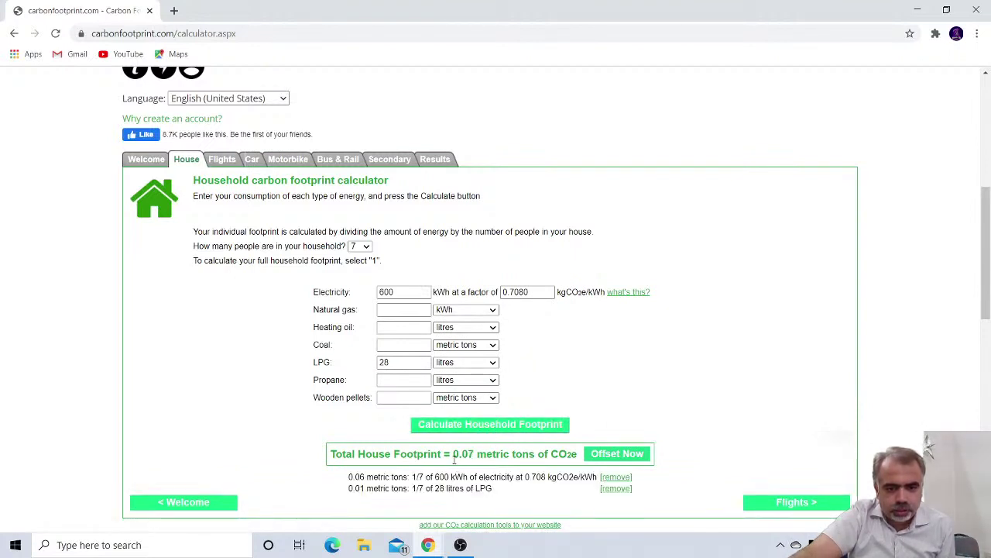
# - Go to the Flights section and set the departure airport to DEL: Indira Gandhi Intl, India
pyautogui.click(767, 505)
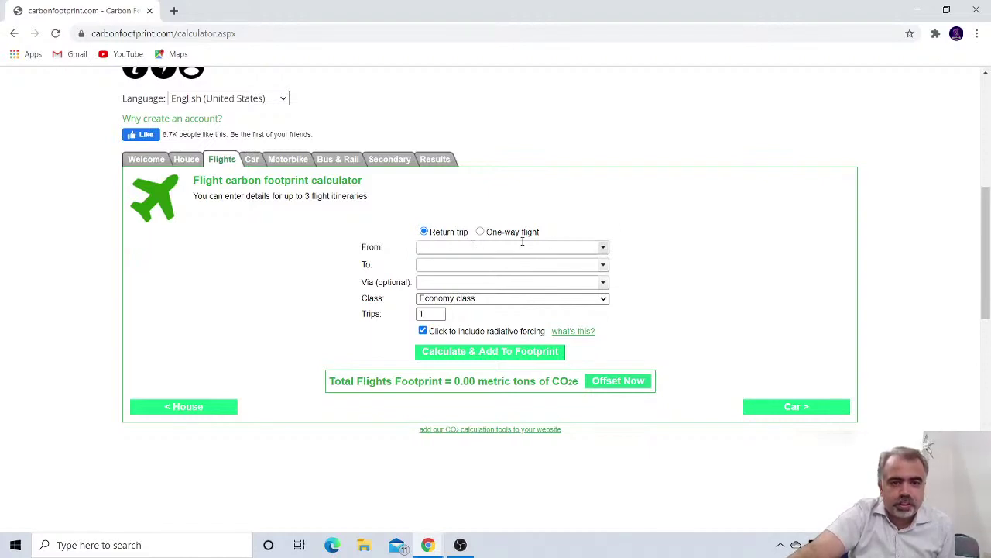
pyautogui.click(603, 247)
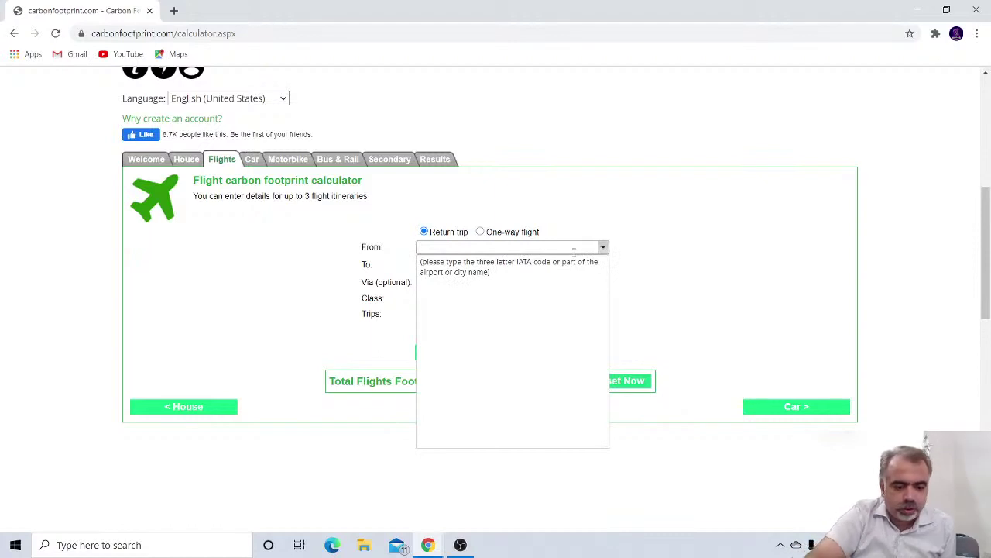
pyautogui.write('DE')
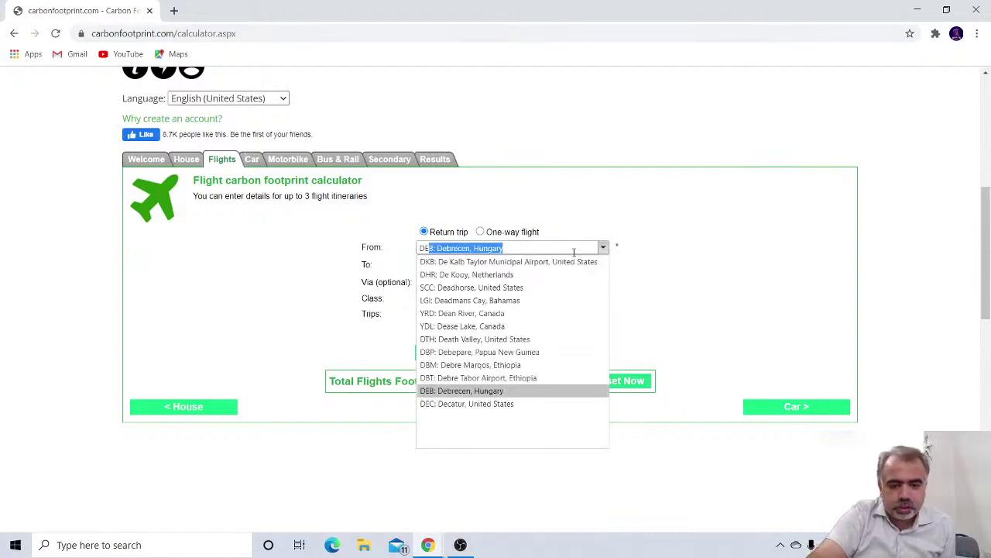
pyautogui.write('L: Indira Gandhi Intl, India')
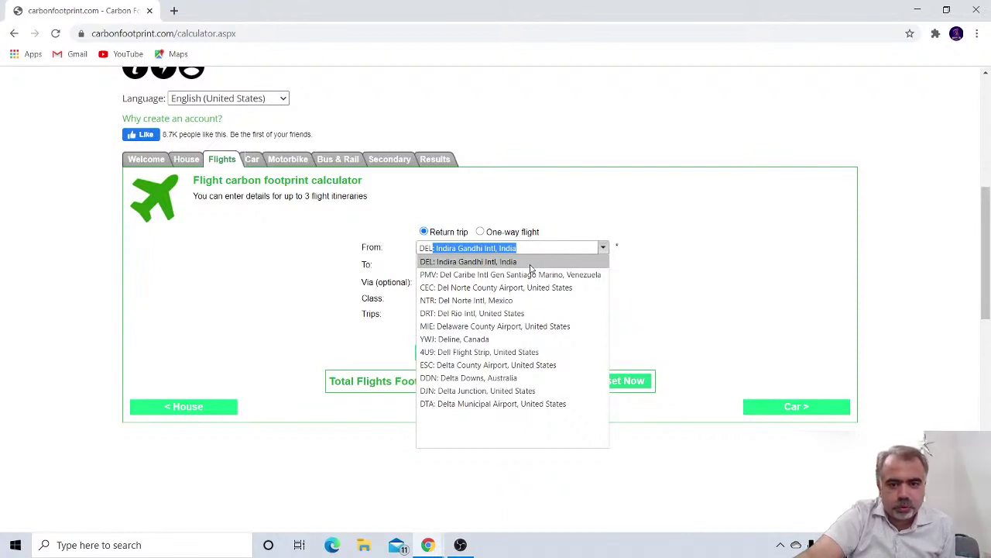
pyautogui.click(531, 267)
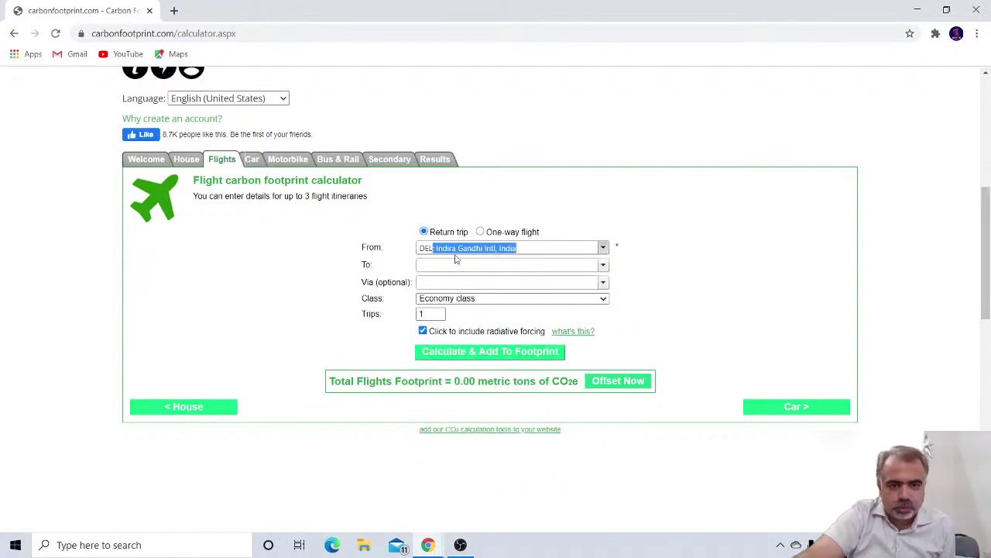
# - Set the destination airport to BOM: Chhatrapati Shivaji Intl, India, and add the economy return flight to the footprint
pyautogui.click(604, 265)
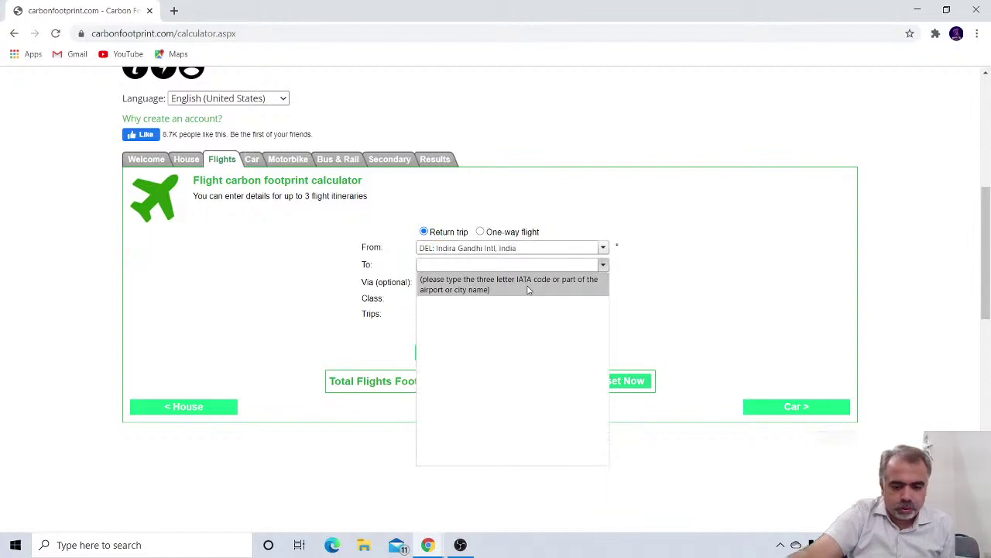
pyautogui.write('b')
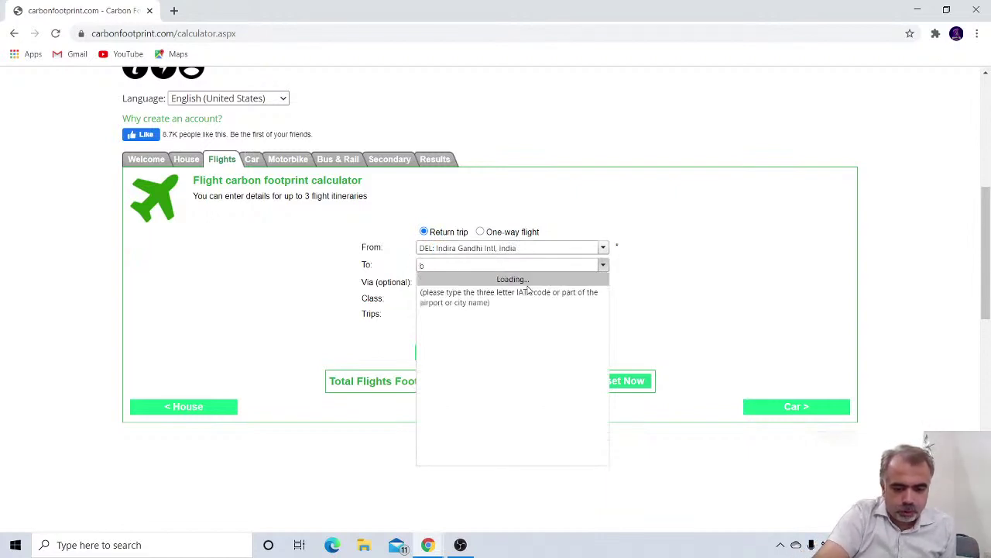
pyautogui.write('om')
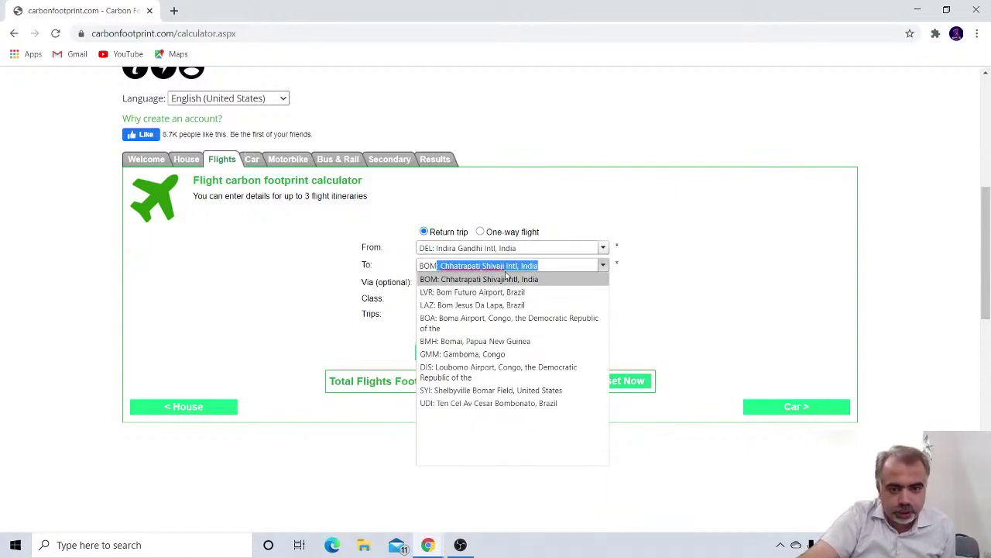
pyautogui.click(508, 276)
pyautogui.click(507, 278)
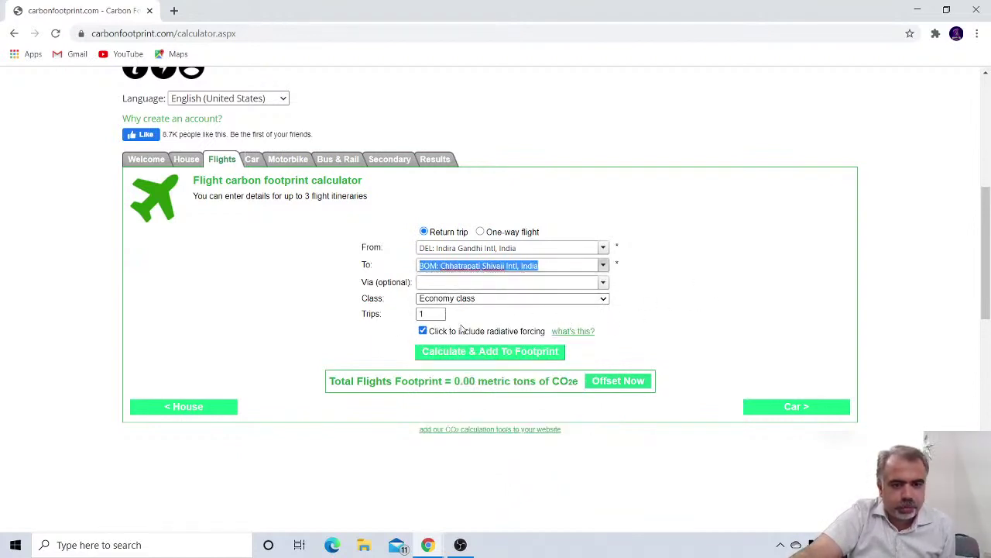
pyautogui.click(507, 358)
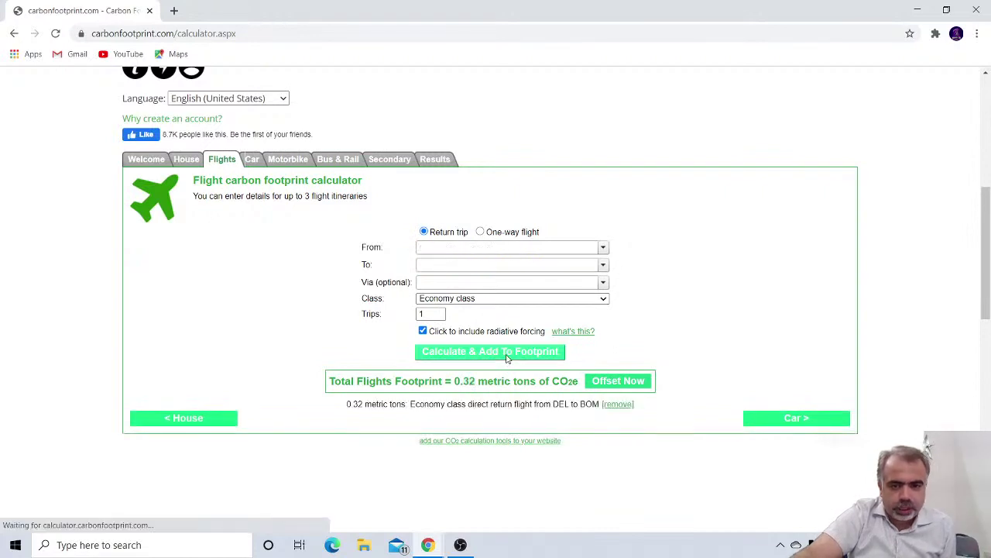
# - Go to the Car section, enter a mileage of 14 km and choose the India car database
pyautogui.click(792, 417)
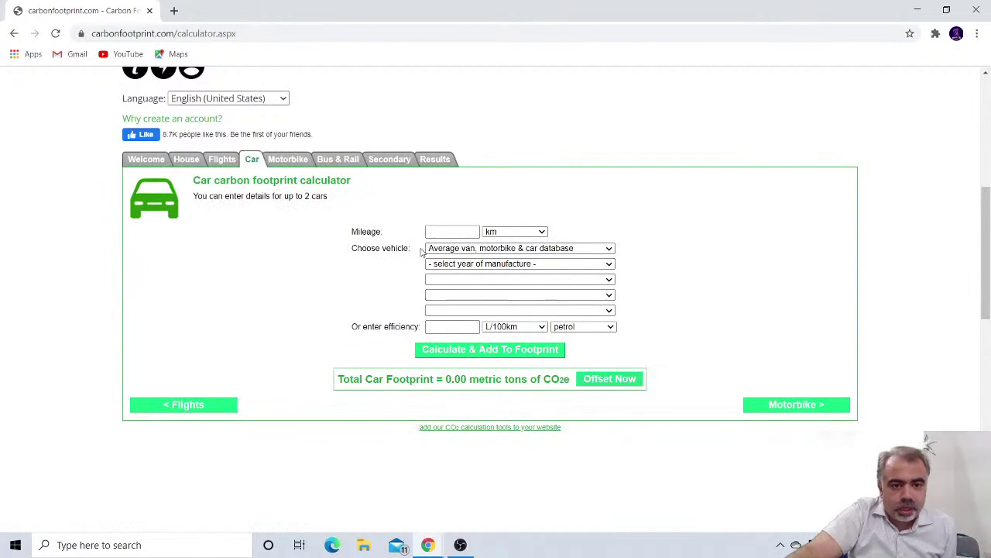
pyautogui.click(449, 233)
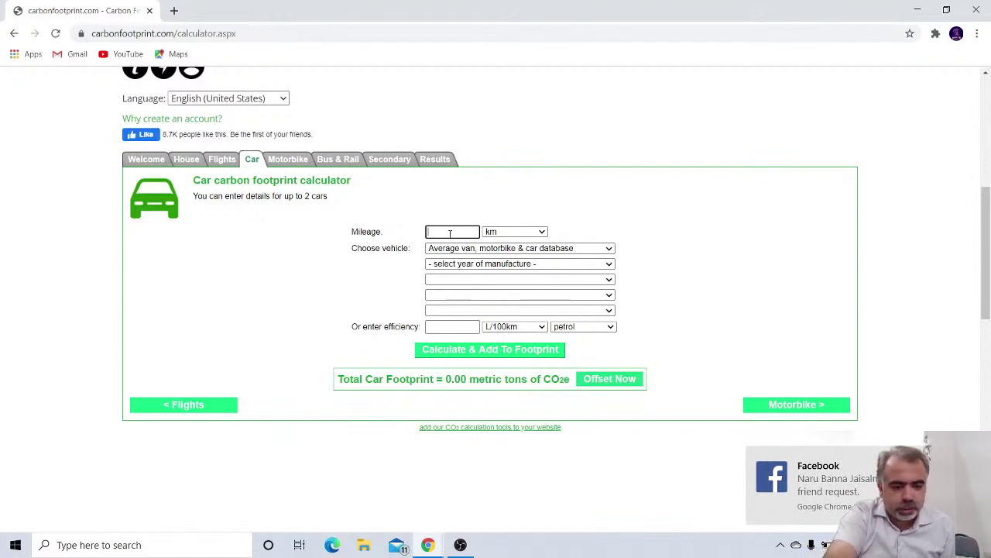
pyautogui.write('14')
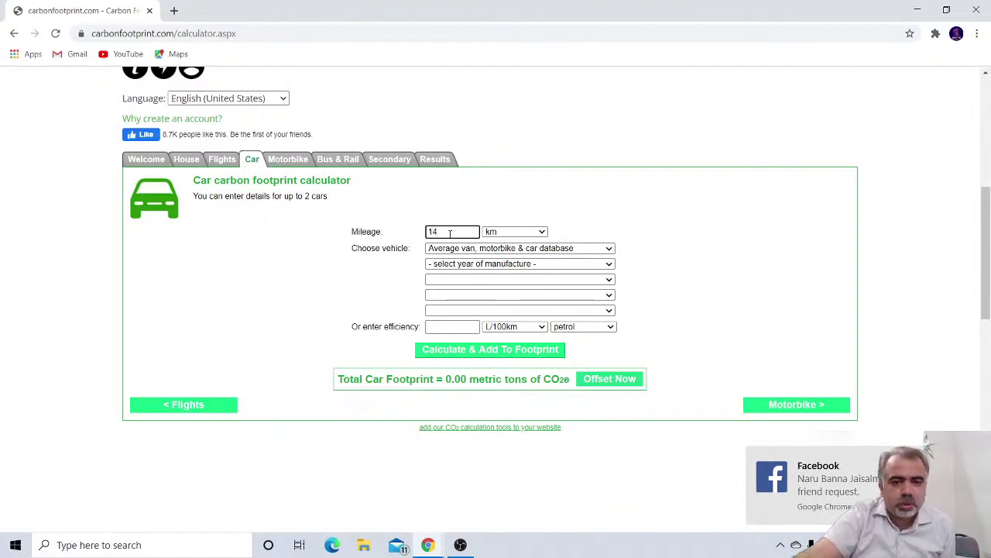
pyautogui.click(578, 219)
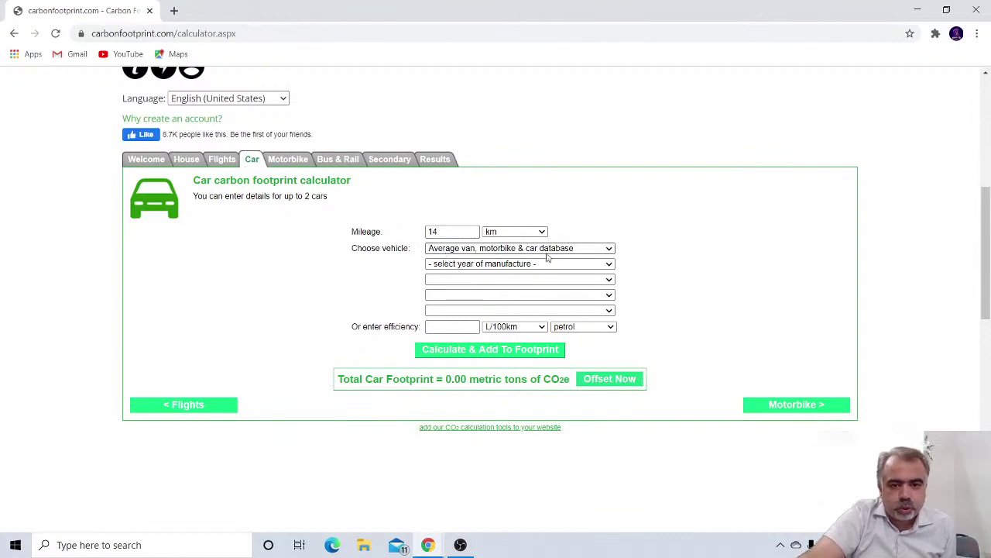
pyautogui.click(598, 250)
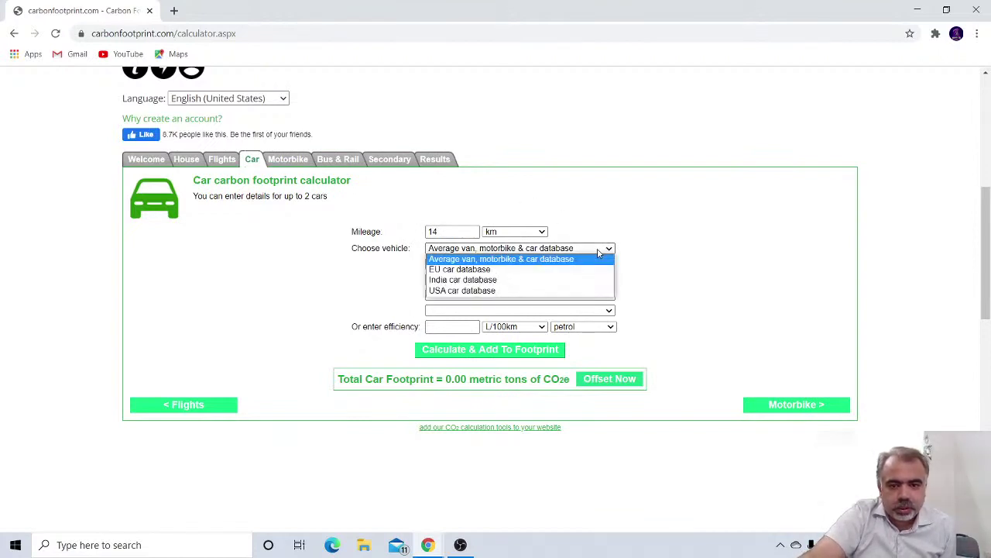
pyautogui.click(554, 281)
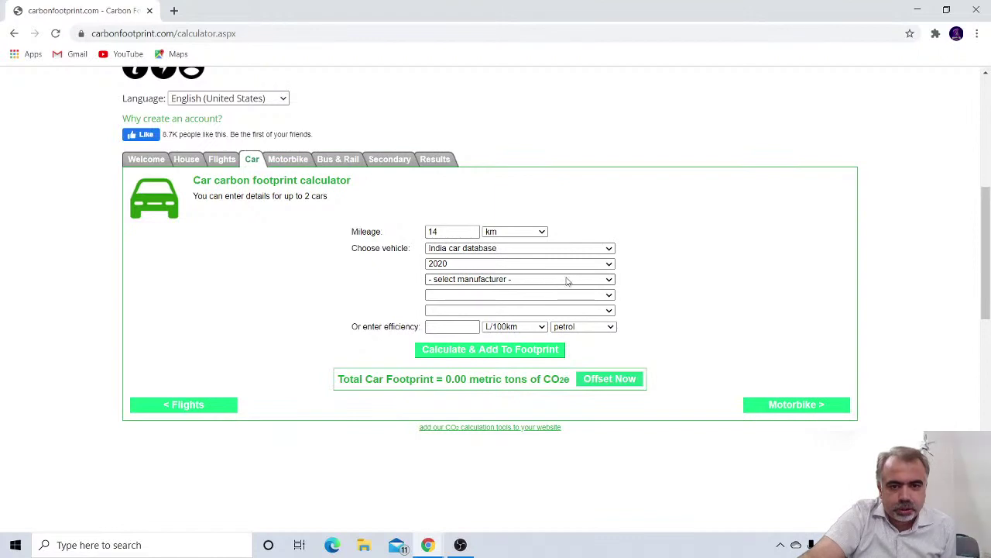
# - Select the Maruti Suzuki India Ltd. Dzire with derivative n/a as the vehicle and add the car trip to the footprint
pyautogui.click(566, 283)
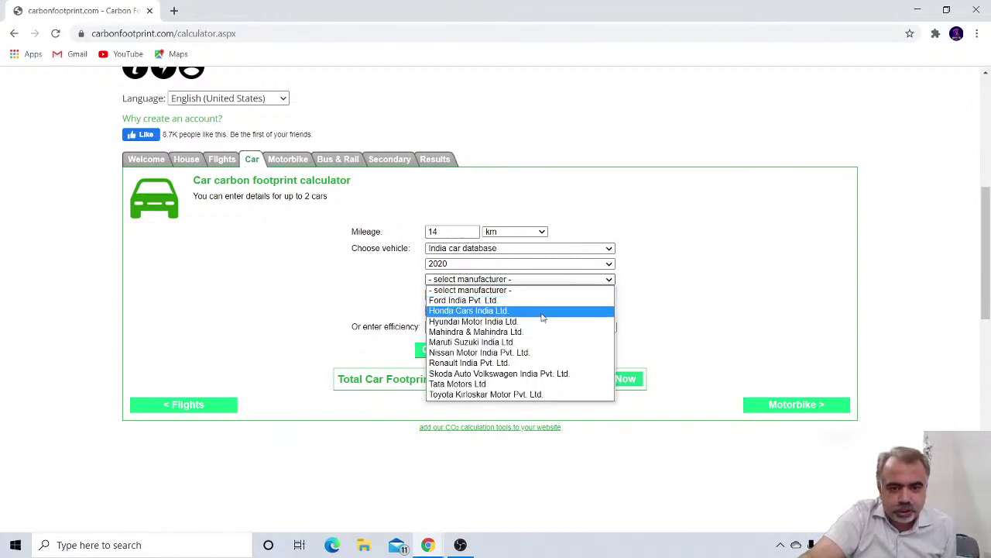
pyautogui.click(523, 343)
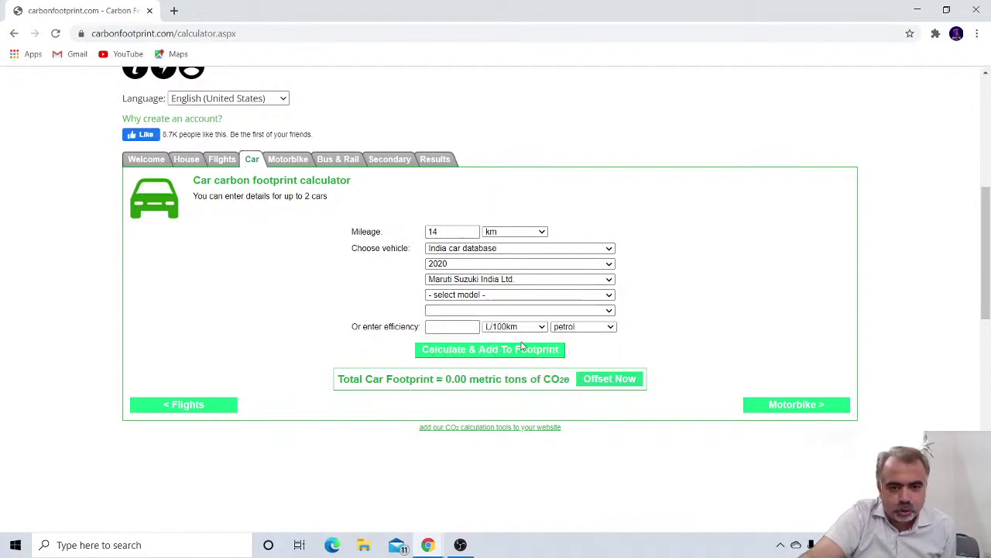
pyautogui.click(525, 299)
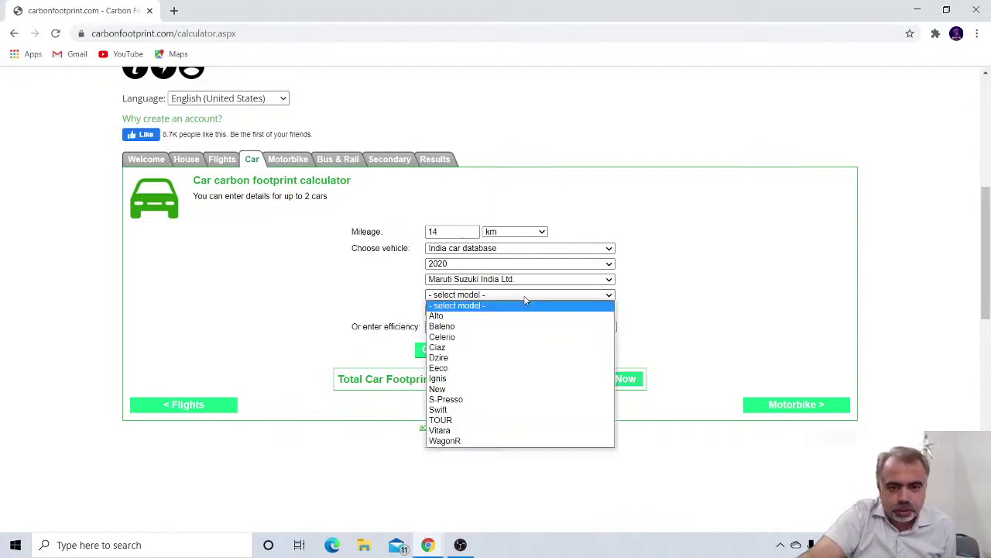
pyautogui.click(501, 361)
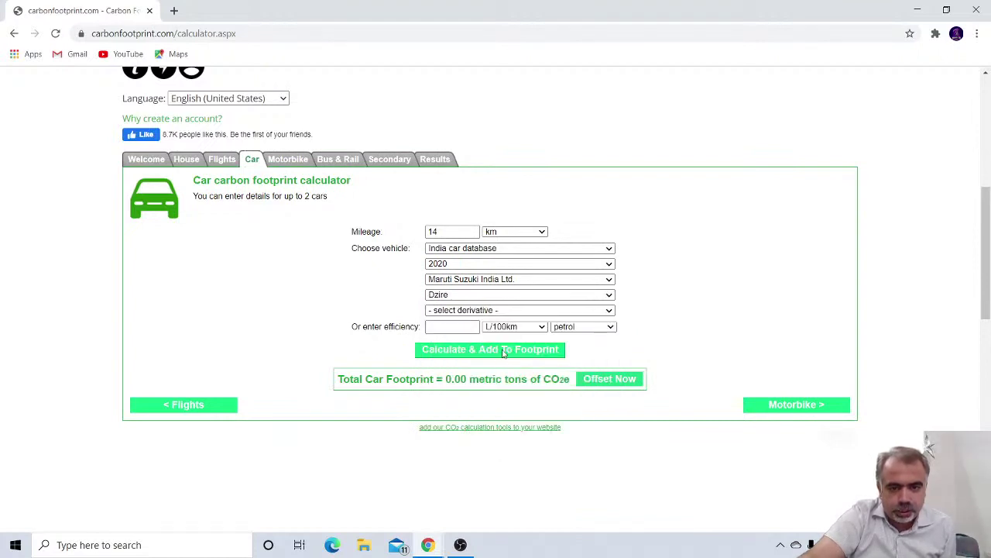
pyautogui.click(504, 311)
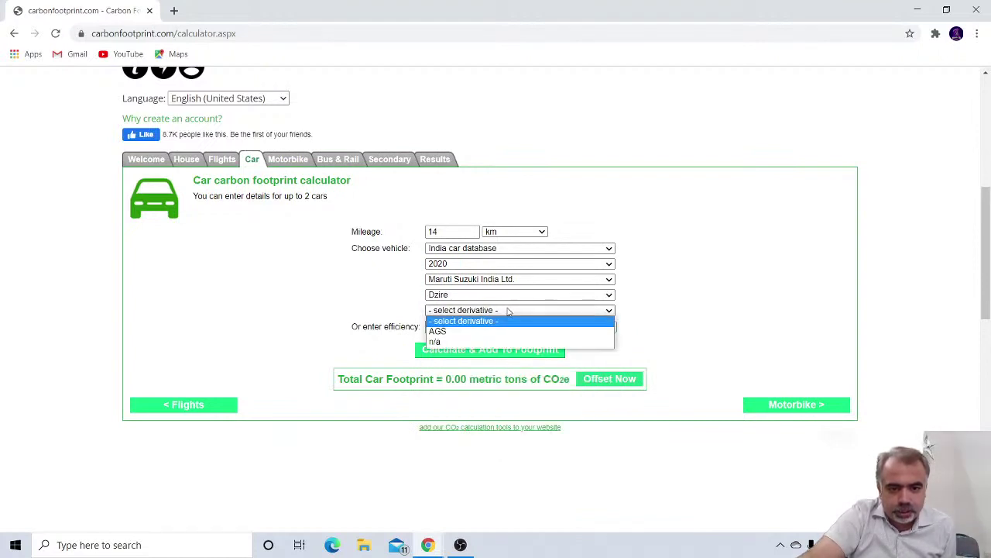
pyautogui.click(466, 341)
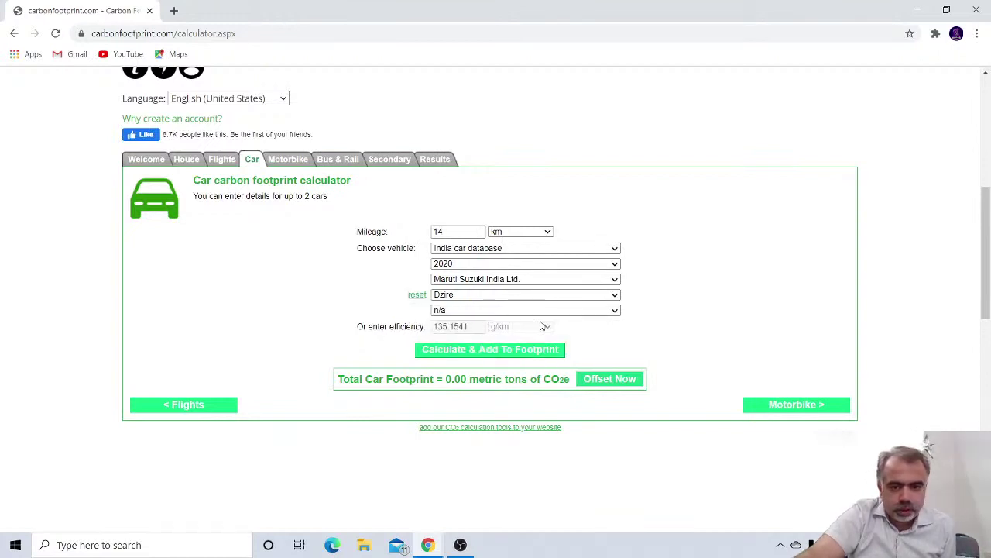
pyautogui.click(518, 350)
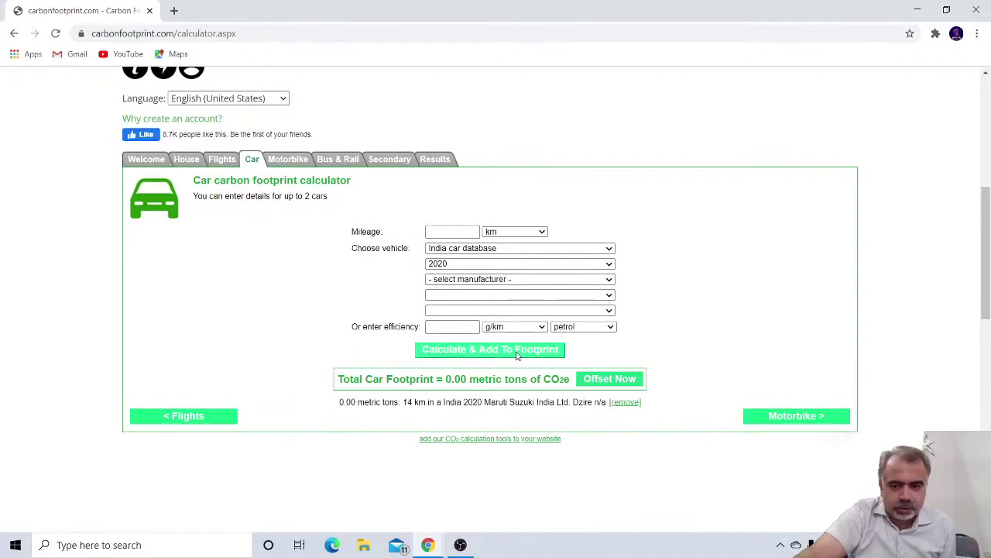
# - Go to the Motorbike section and add 15 km on a small motorbike/moped/scooter up to 125cc to the footprint
pyautogui.click(779, 418)
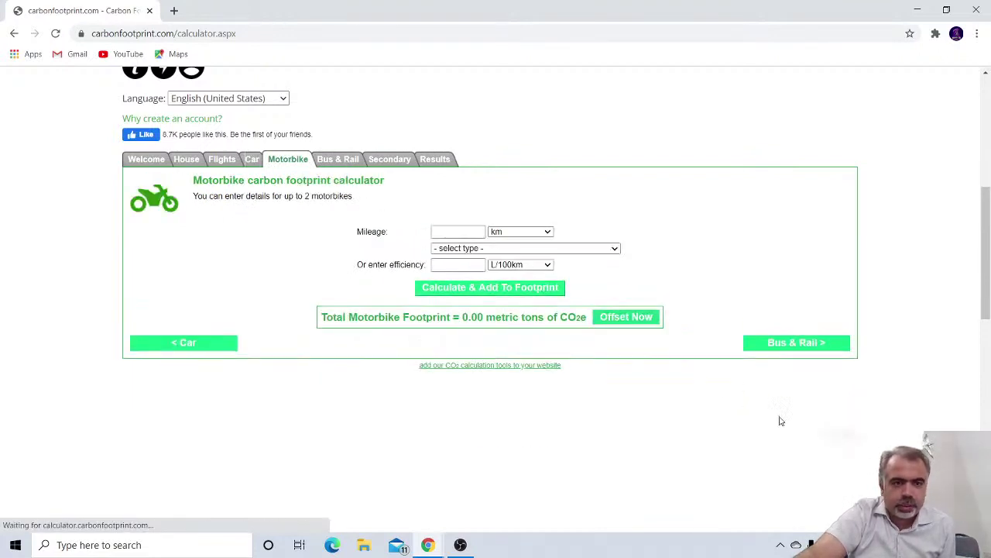
pyautogui.click(458, 231)
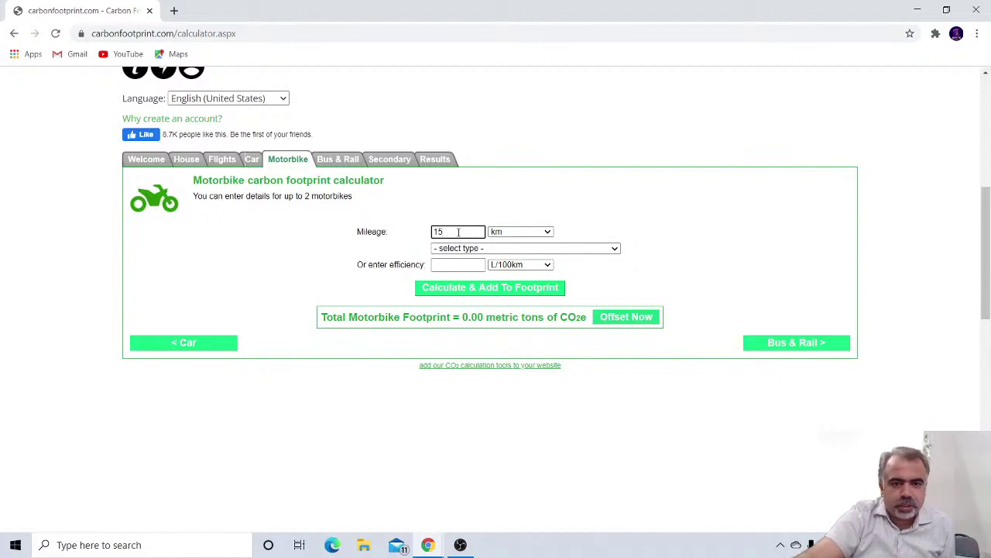
pyautogui.click(481, 248)
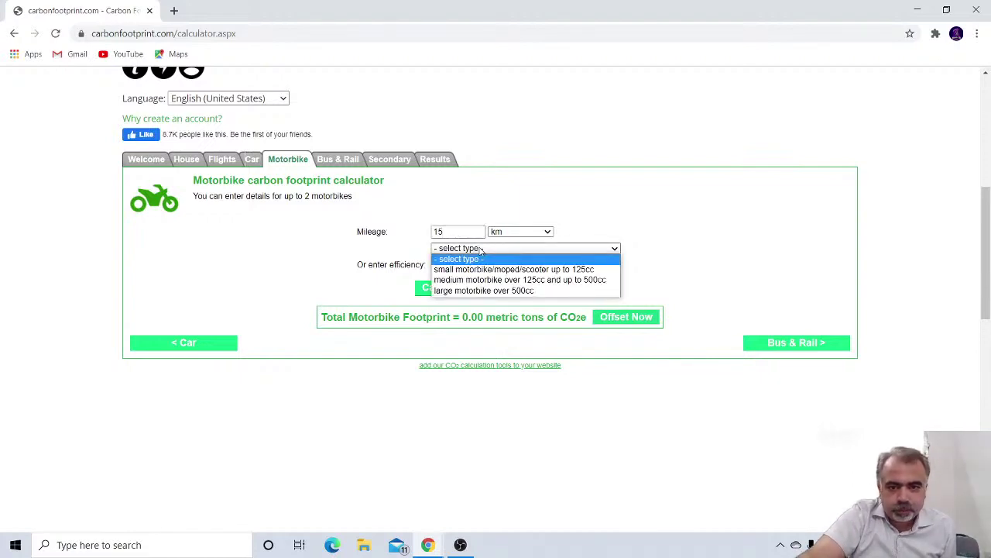
pyautogui.click(488, 268)
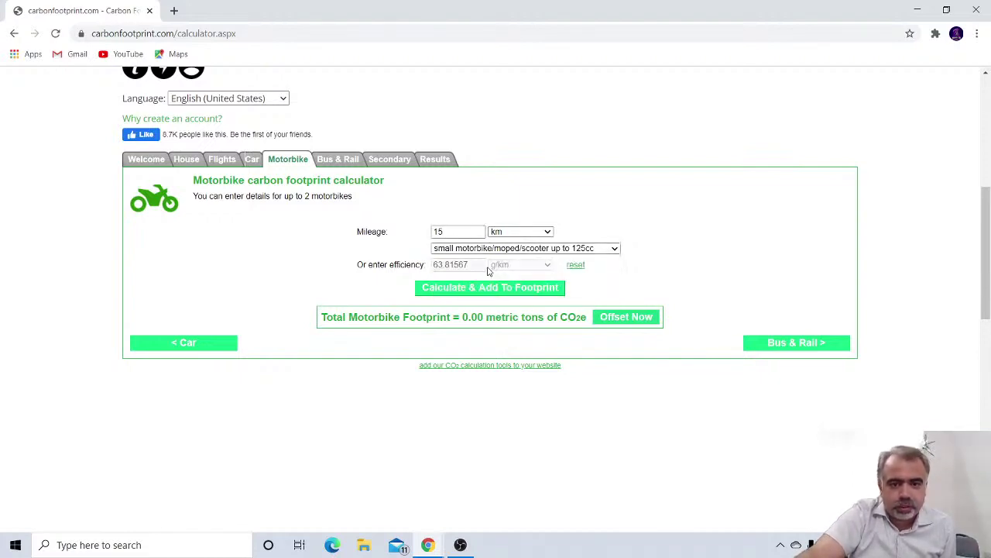
pyautogui.click(498, 289)
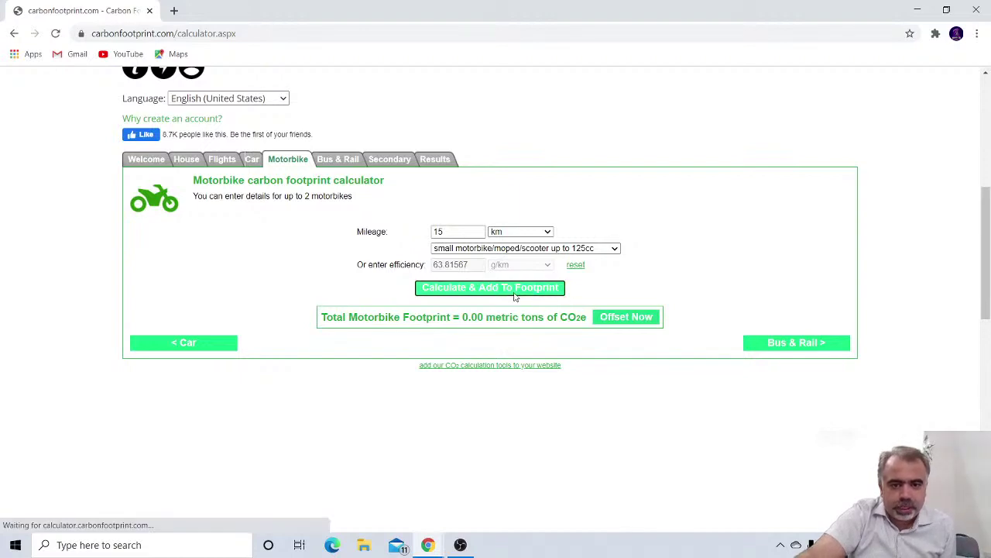
# - Go to the Bus & Rail section, enter 10 km by bus and 12 km by taxi, and calculate the footprint
pyautogui.click(779, 357)
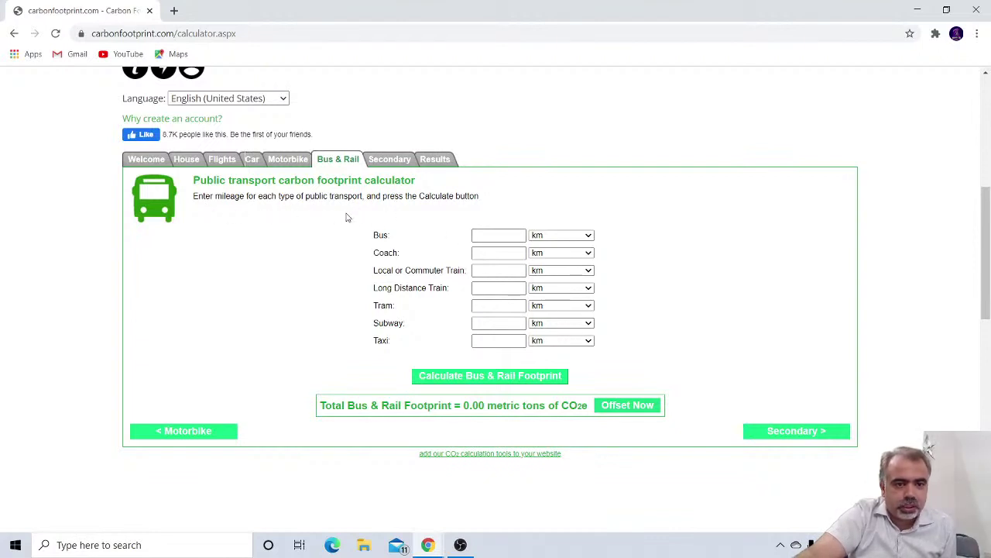
pyautogui.click(498, 235)
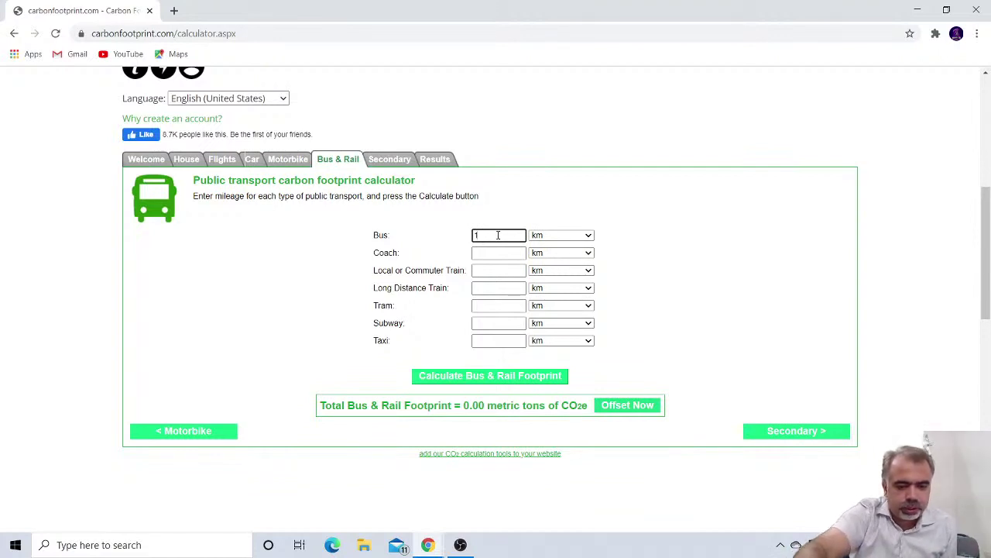
pyautogui.write('0')
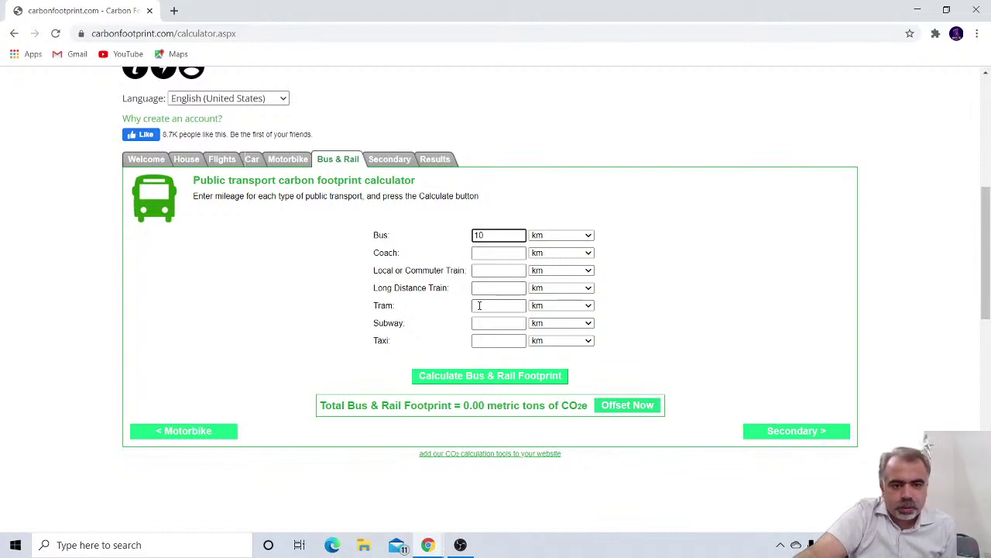
pyautogui.click(477, 341)
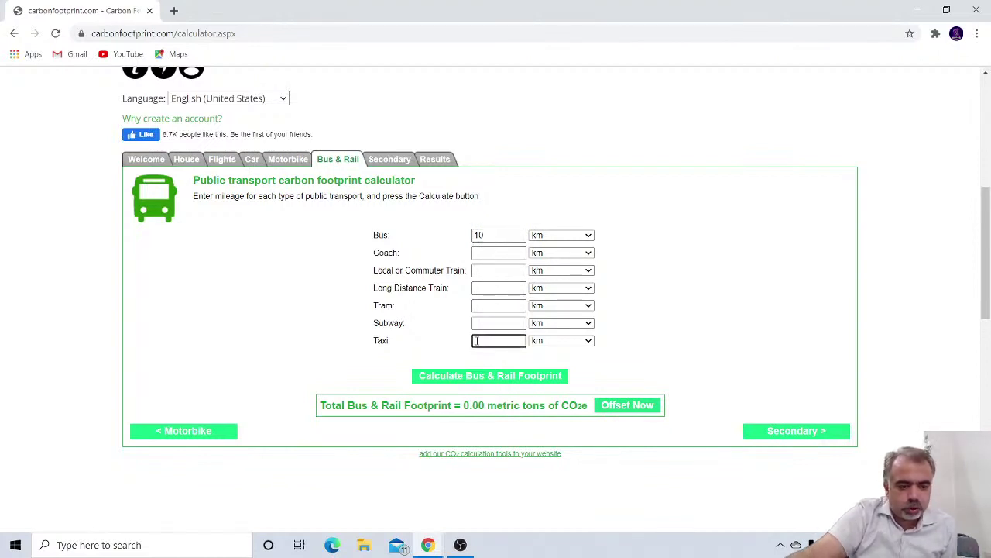
pyautogui.write('12')
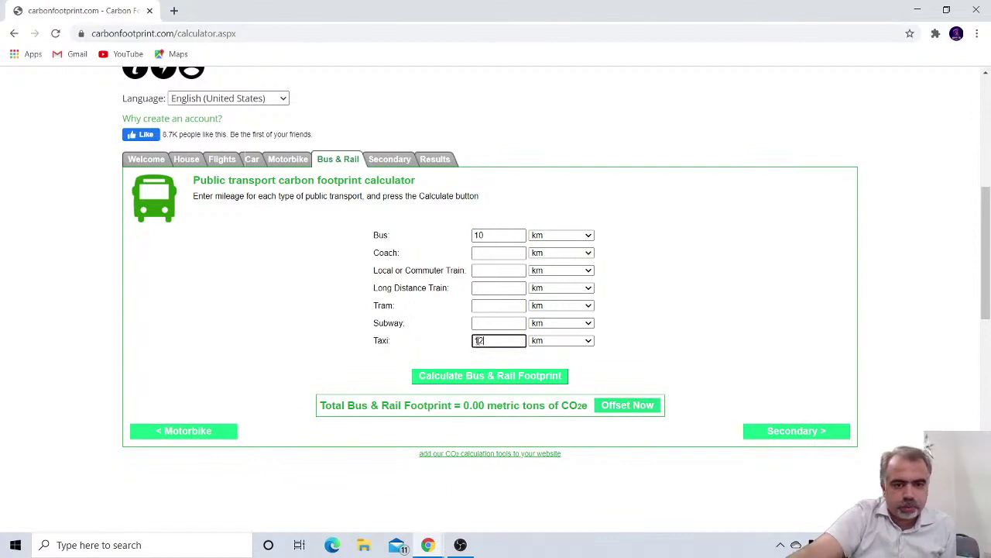
pyautogui.click(618, 365)
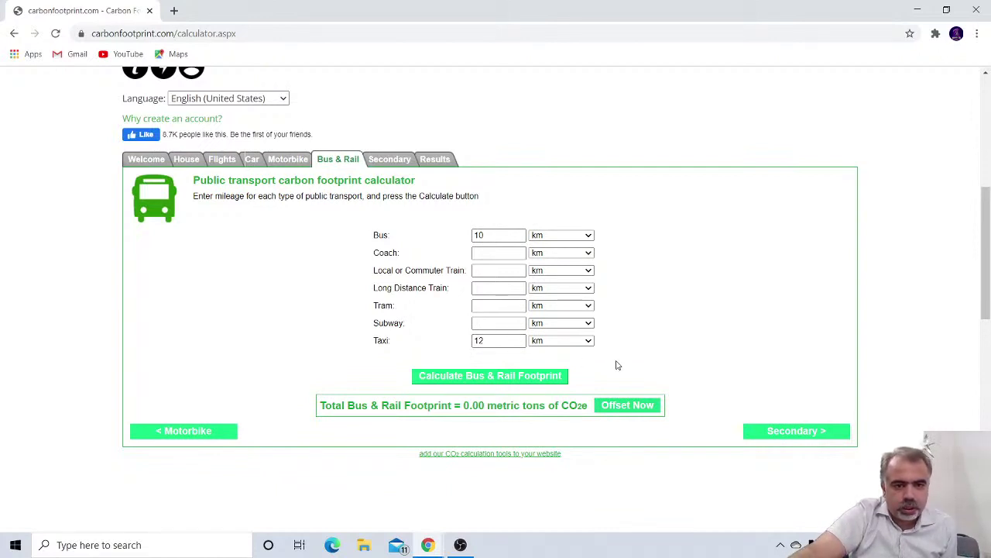
pyautogui.click(512, 378)
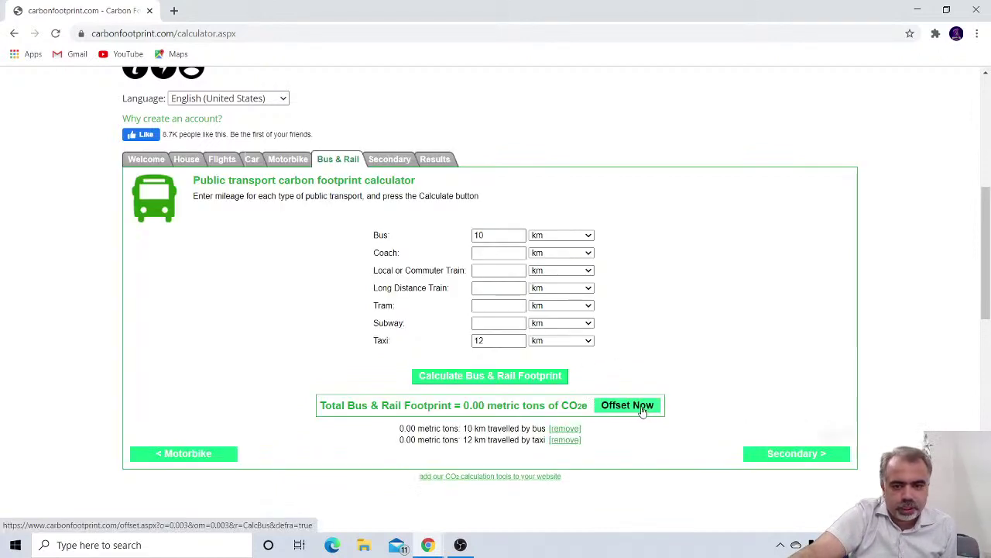
# - Go to the Secondary section and set the spending currency to INR
pyautogui.click(763, 459)
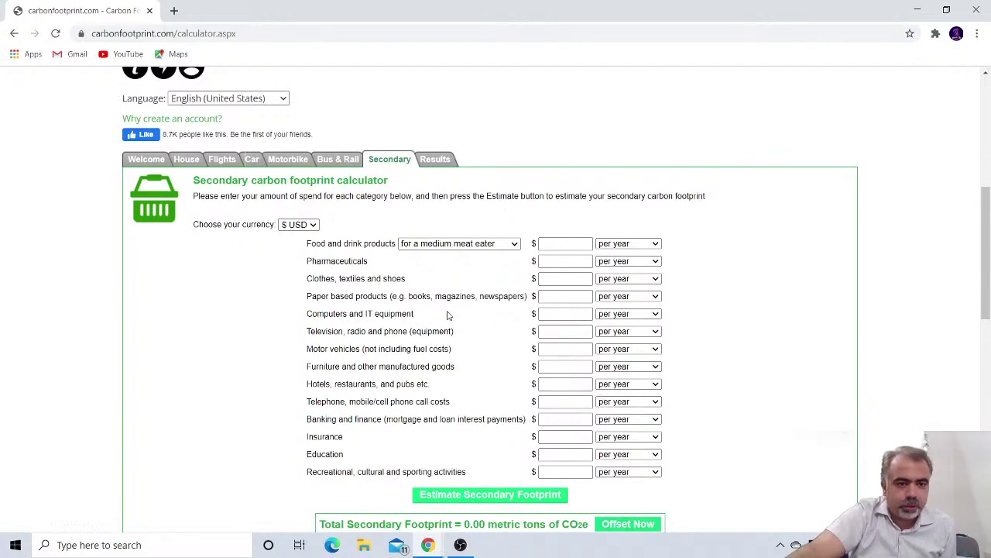
pyautogui.click(298, 226)
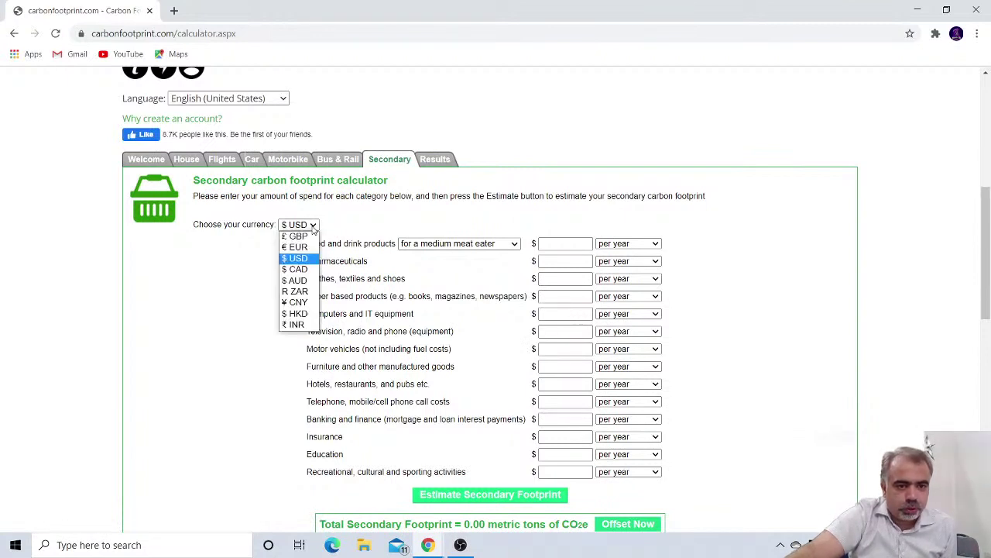
pyautogui.click(296, 325)
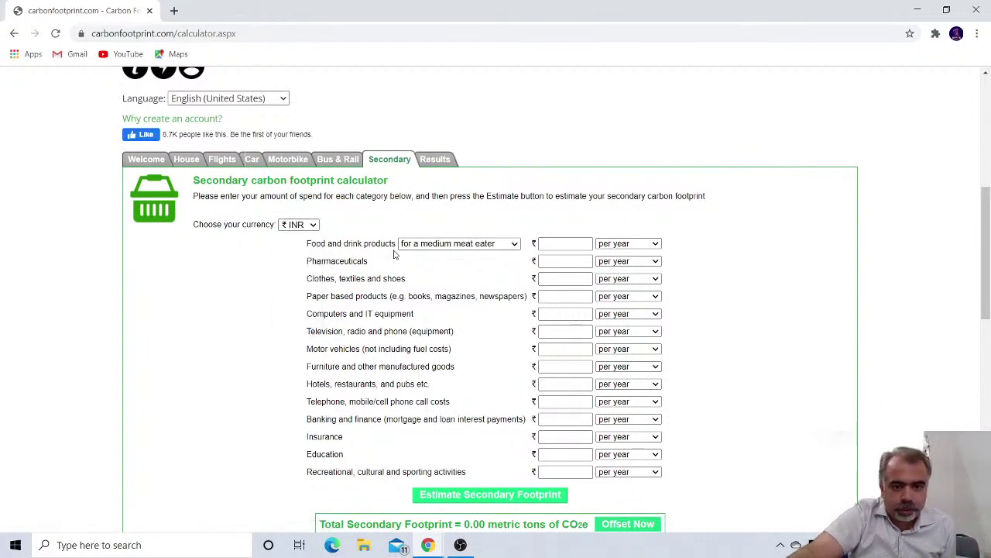
# - Enter food and drink spending of ₹500 per month for a medium meat eater
pyautogui.click(657, 246)
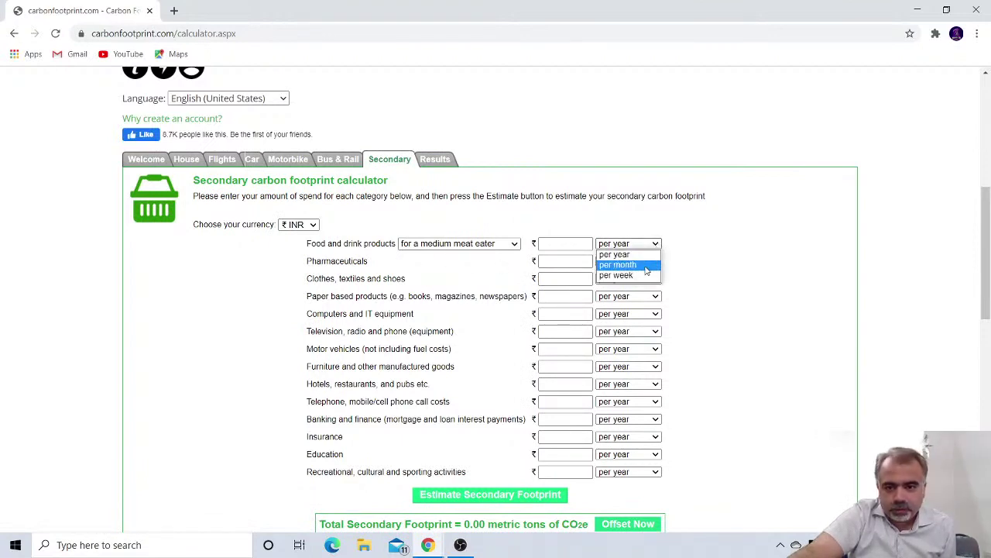
pyautogui.click(647, 269)
pyautogui.click(553, 244)
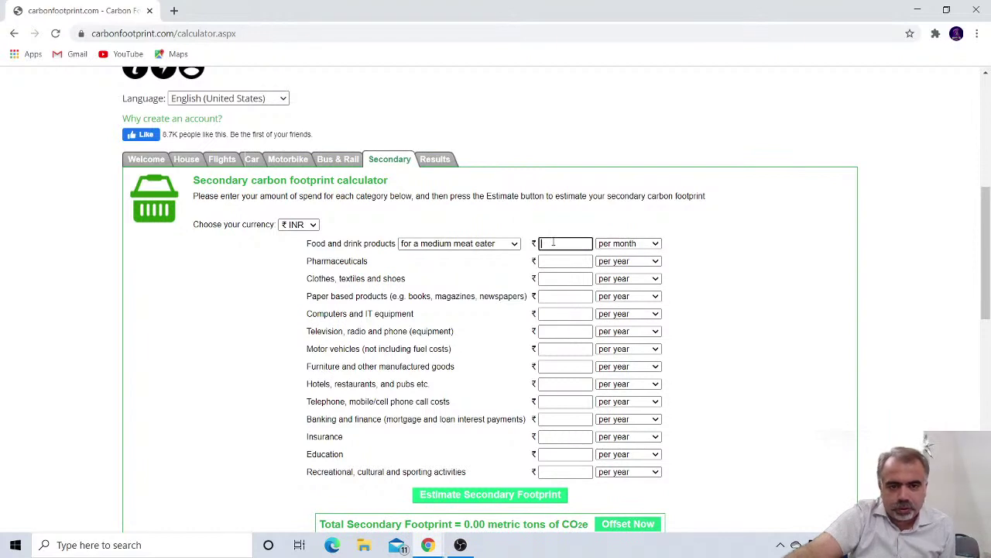
pyautogui.write('500')
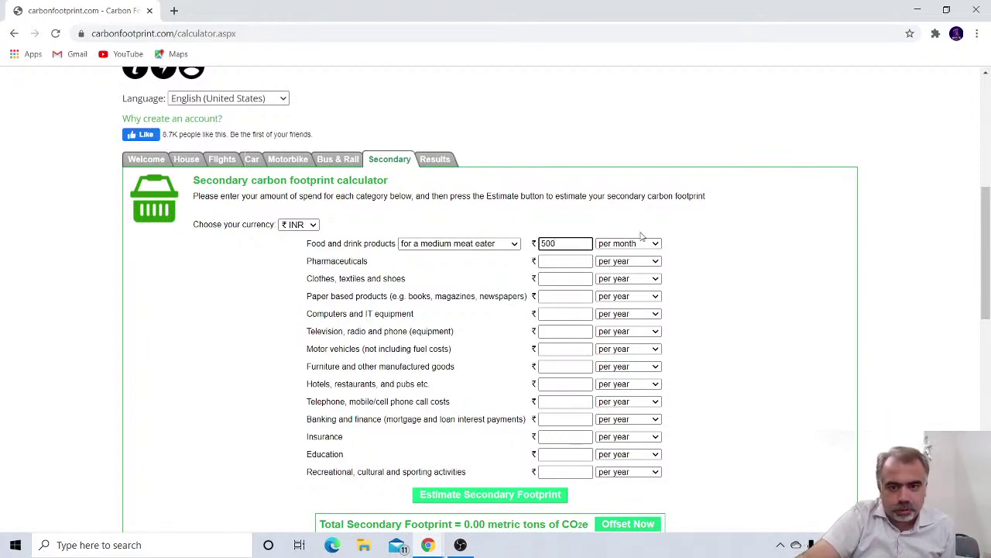
# - Set the spending period to per month for every remaining category, from Pharmaceuticals through Recreational, cultural and sporting activities
pyautogui.click(652, 261)
pyautogui.click(647, 283)
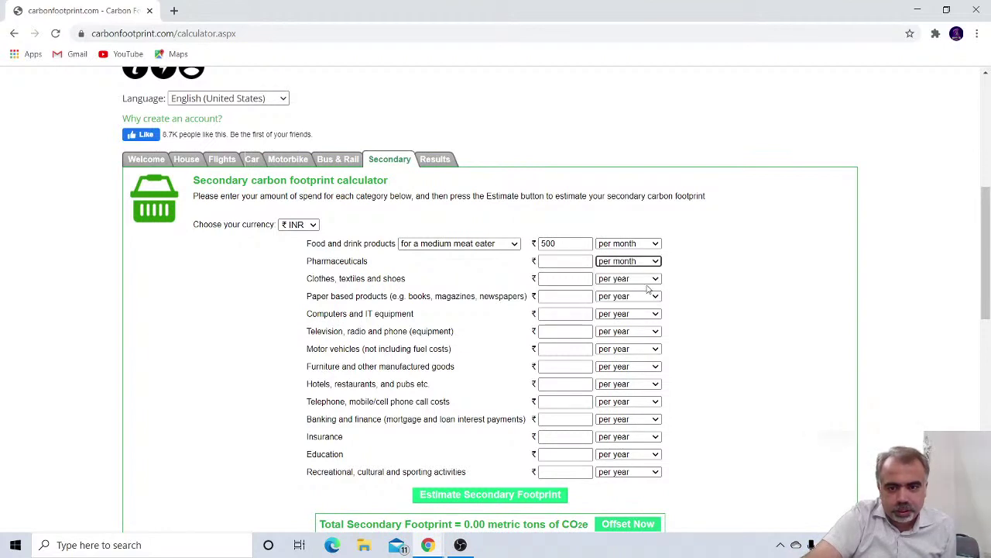
pyautogui.click(655, 280)
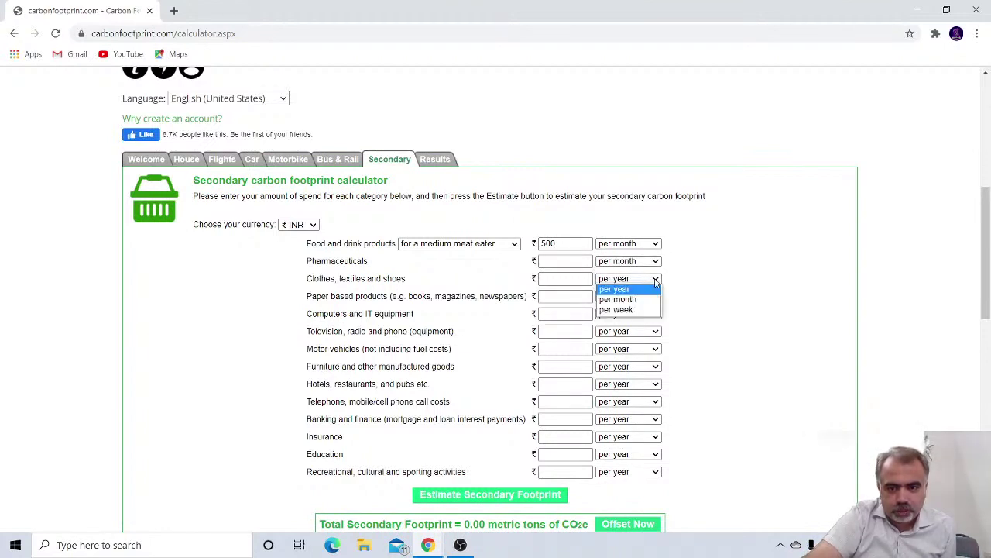
pyautogui.click(641, 299)
pyautogui.click(648, 298)
pyautogui.click(646, 318)
pyautogui.click(647, 313)
pyautogui.click(650, 334)
pyautogui.click(648, 334)
pyautogui.click(646, 351)
pyautogui.click(656, 350)
pyautogui.click(648, 369)
pyautogui.click(651, 369)
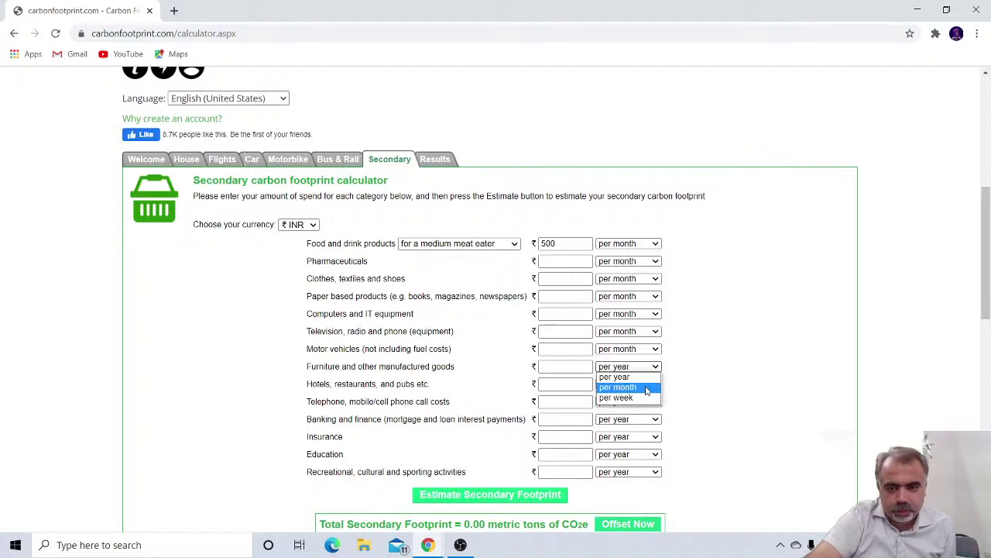
pyautogui.click(649, 387)
pyautogui.click(649, 384)
pyautogui.click(645, 406)
pyautogui.click(651, 401)
pyautogui.click(651, 422)
pyautogui.click(653, 423)
pyautogui.click(645, 440)
pyautogui.click(651, 436)
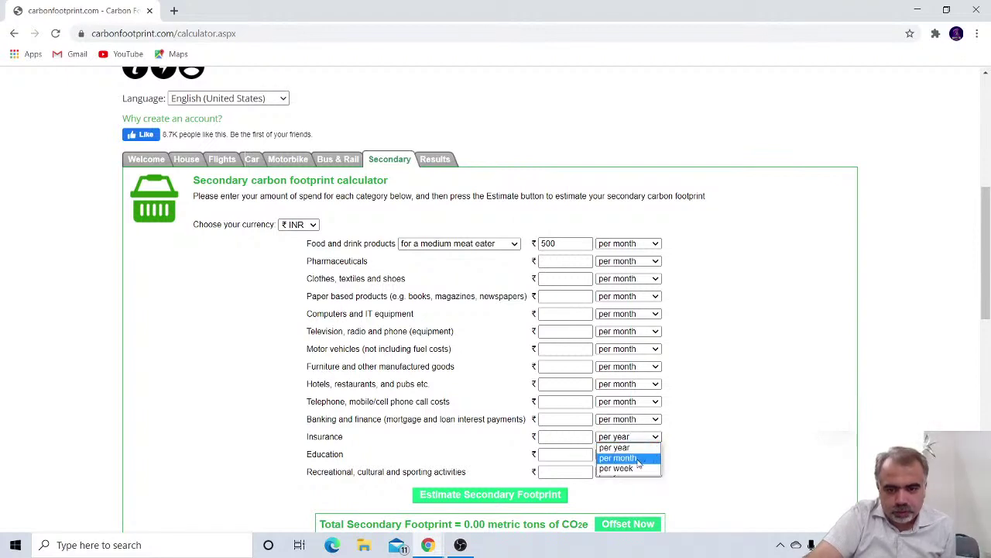
pyautogui.click(640, 457)
pyautogui.click(645, 455)
pyautogui.click(630, 474)
pyautogui.click(640, 472)
pyautogui.click(641, 491)
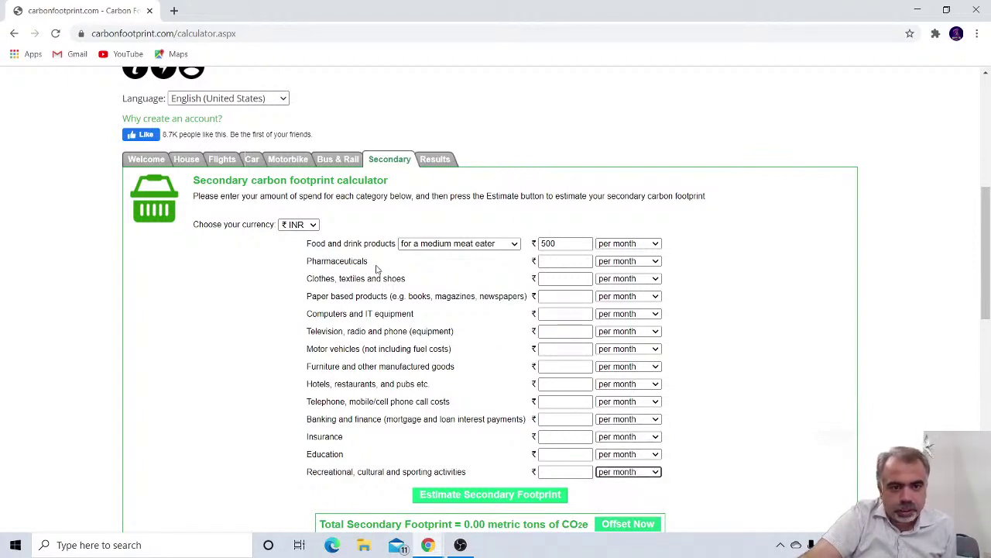
# - Enter monthly spending of ₹1000 on pharmaceuticals, ₹1000 on clothes, textiles and shoes, and ₹300 on paper based products
pyautogui.click(549, 261)
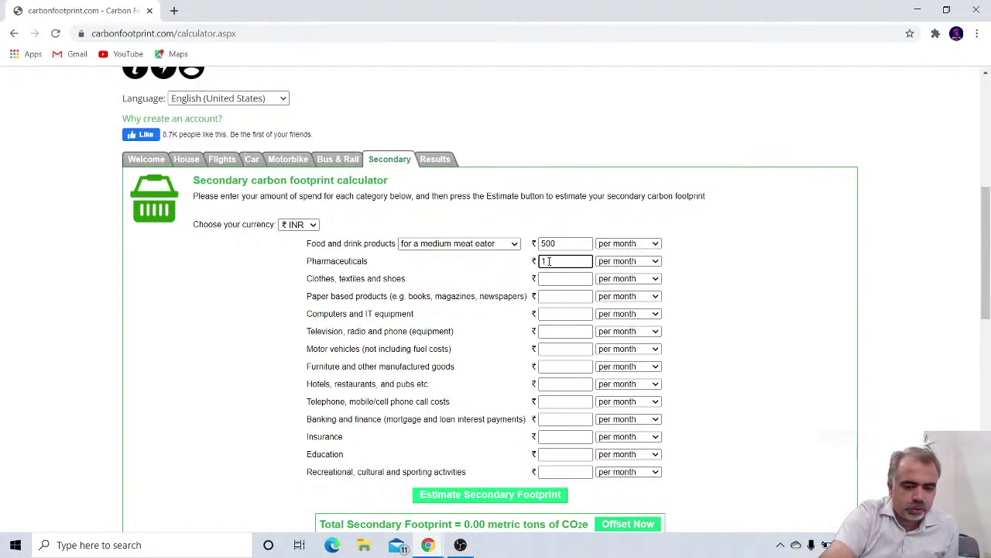
pyautogui.write('1000')
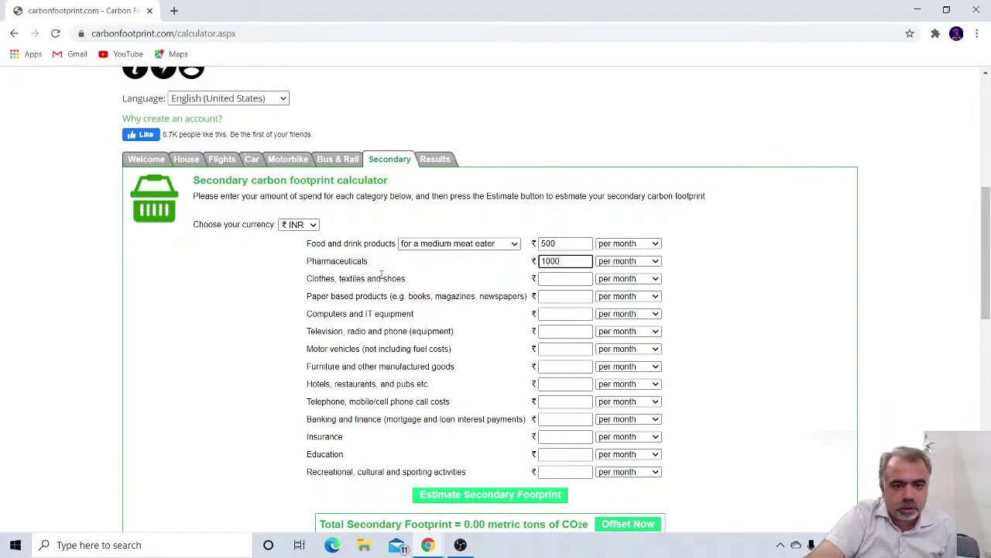
pyautogui.click(546, 280)
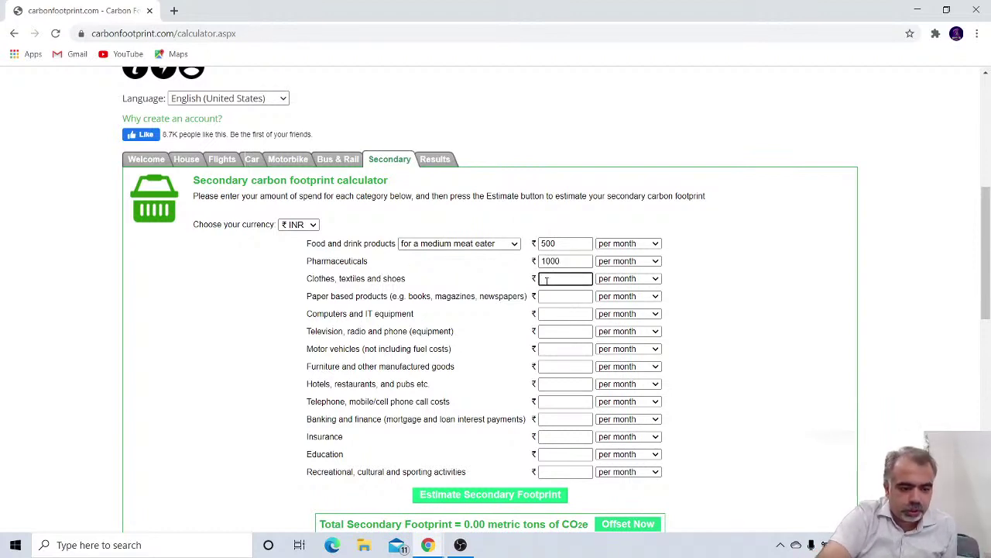
pyautogui.write('1000')
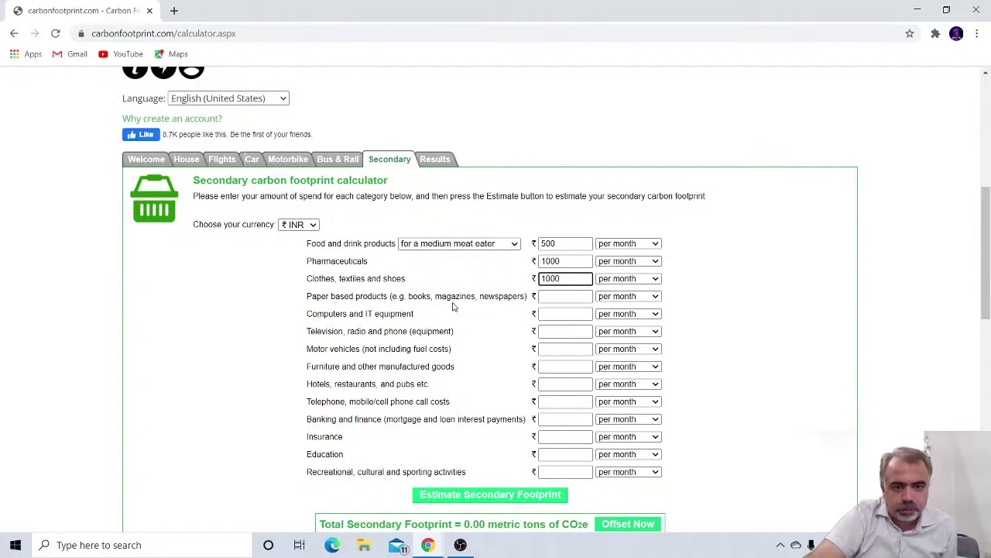
pyautogui.click(546, 298)
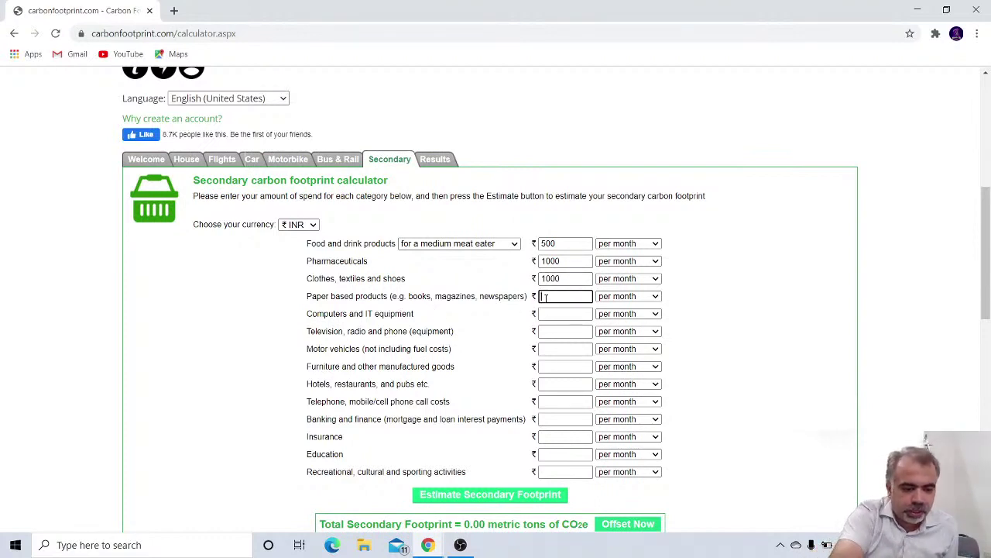
pyautogui.write('300')
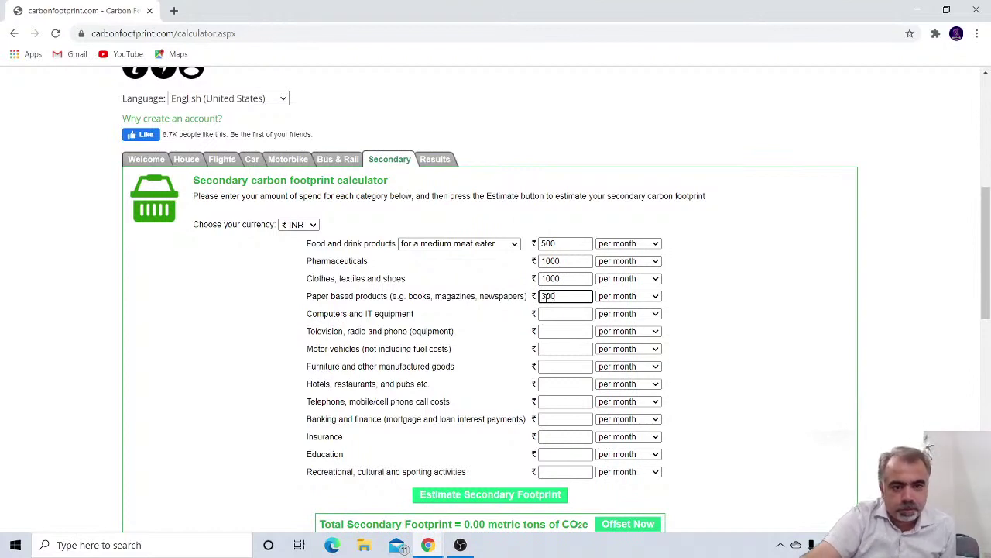
# - Enter monthly spending of ₹500 on computers and IT equipment, ₹500 on television, radio and phone equipment, and ₹400 on motor vehicles
pyautogui.click(551, 314)
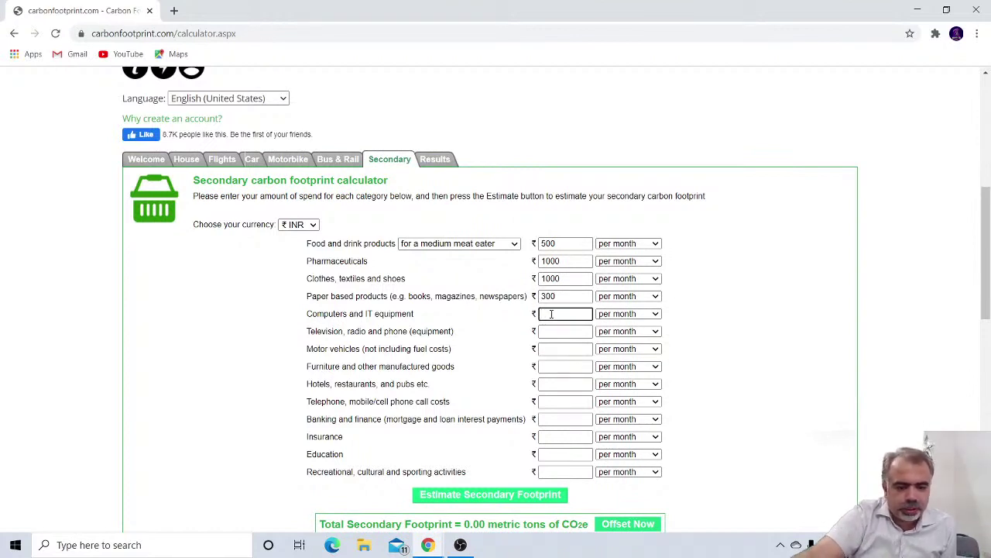
pyautogui.write('500')
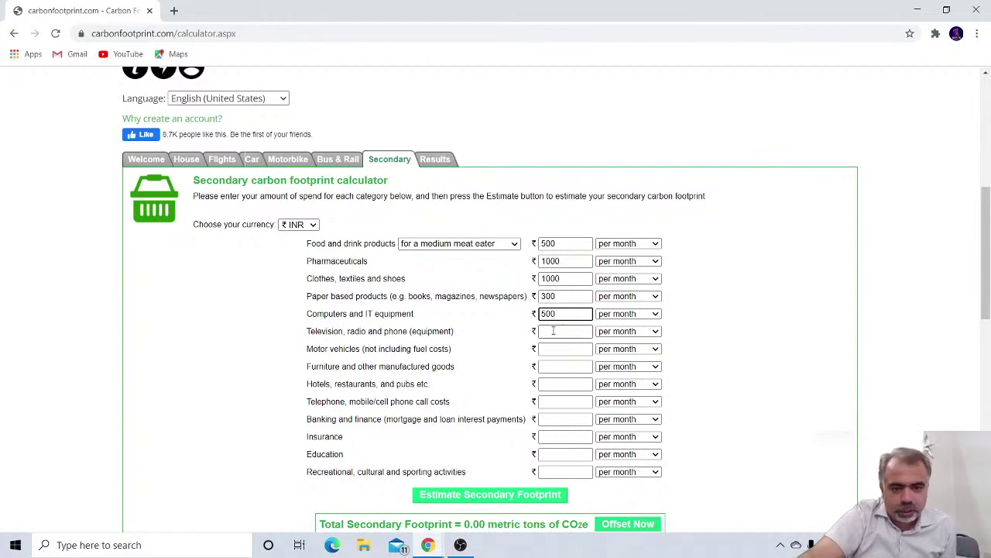
pyautogui.click(553, 331)
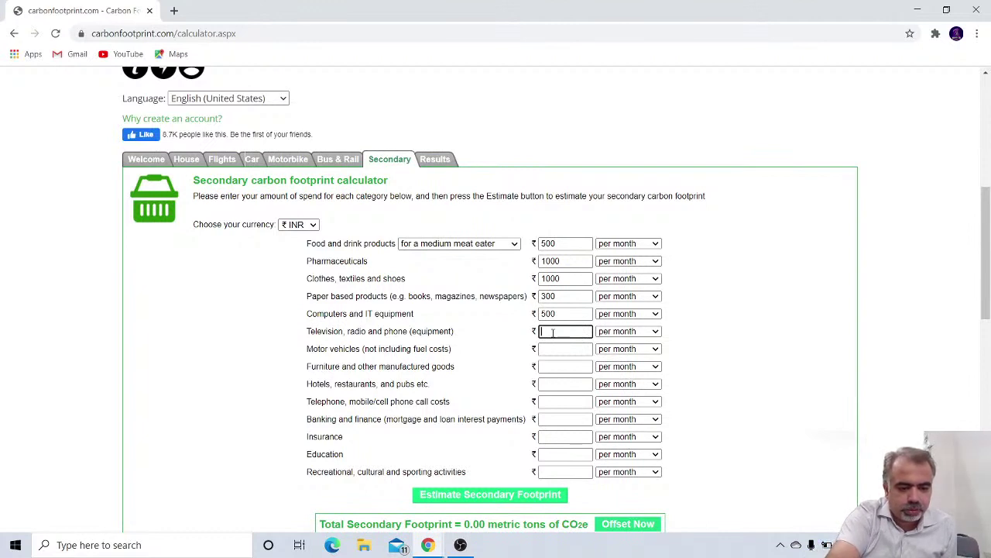
pyautogui.write('500')
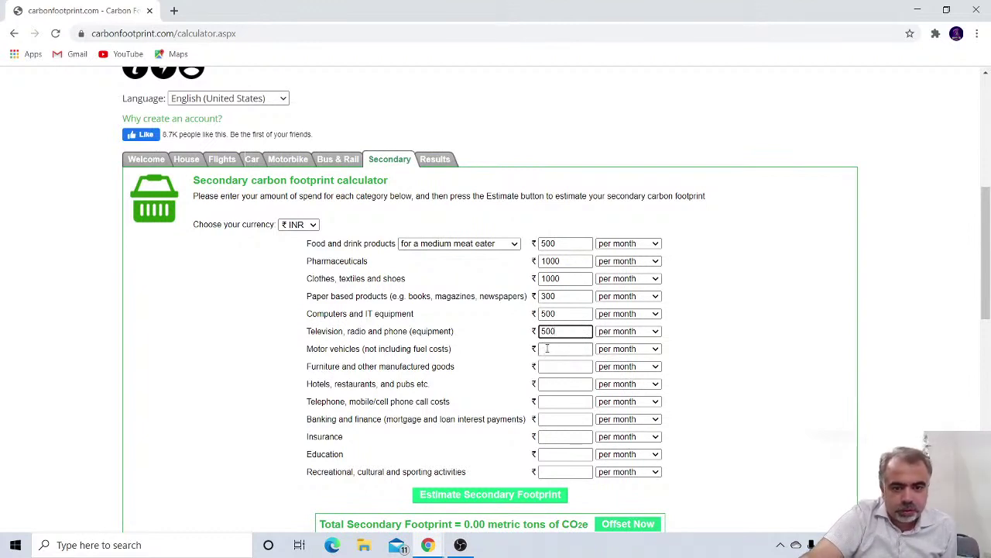
pyautogui.click(547, 349)
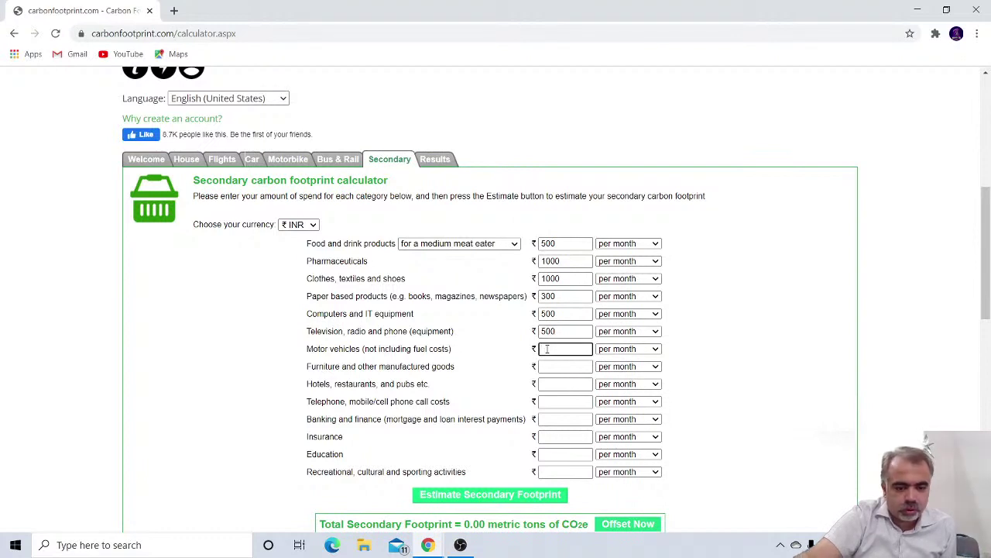
pyautogui.write('400')
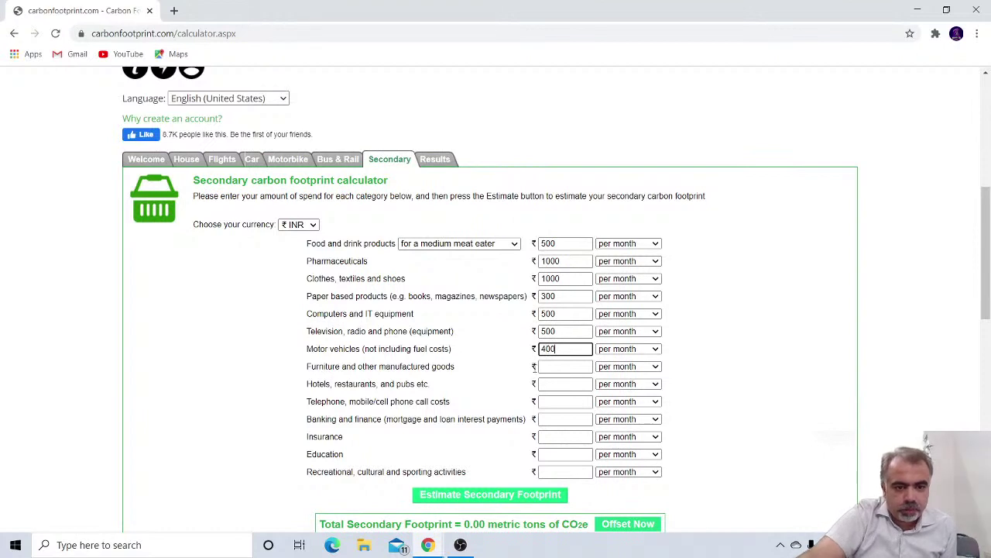
# - Enter monthly spending of ₹500 on furniture and manufactured goods, ₹2000 on hotels, restaurants and pubs, and ₹500 on telephone call costs
pyautogui.click(558, 367)
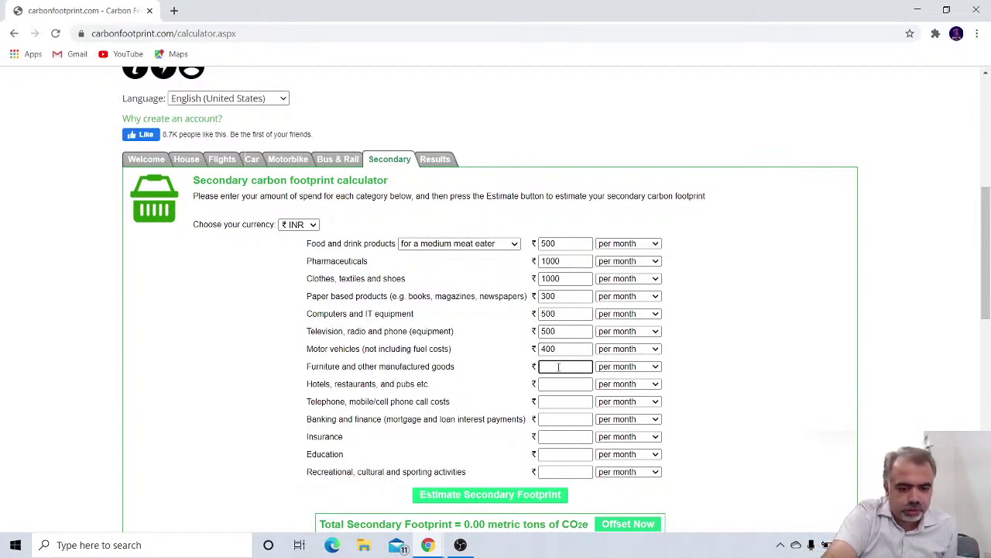
pyautogui.write('500')
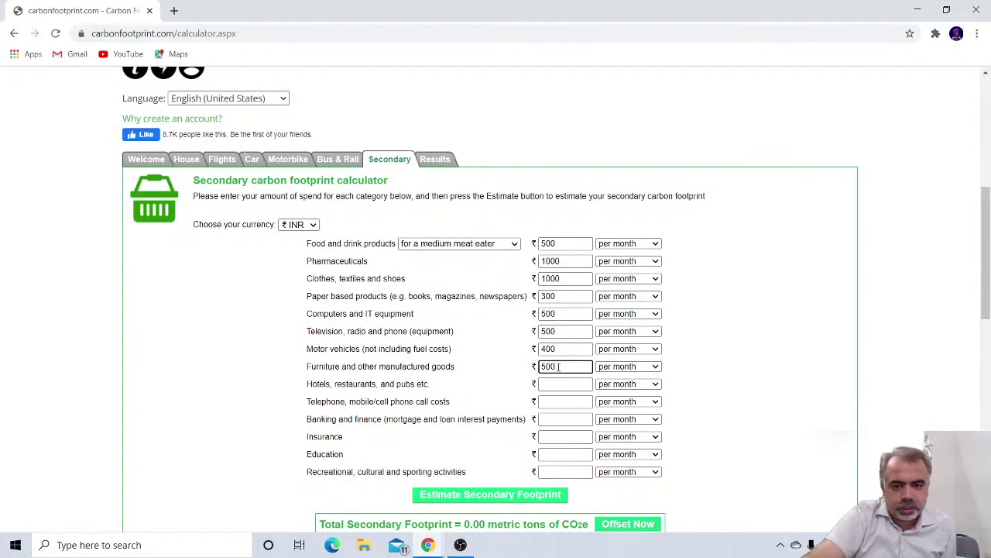
pyautogui.click(549, 385)
pyautogui.write('2')
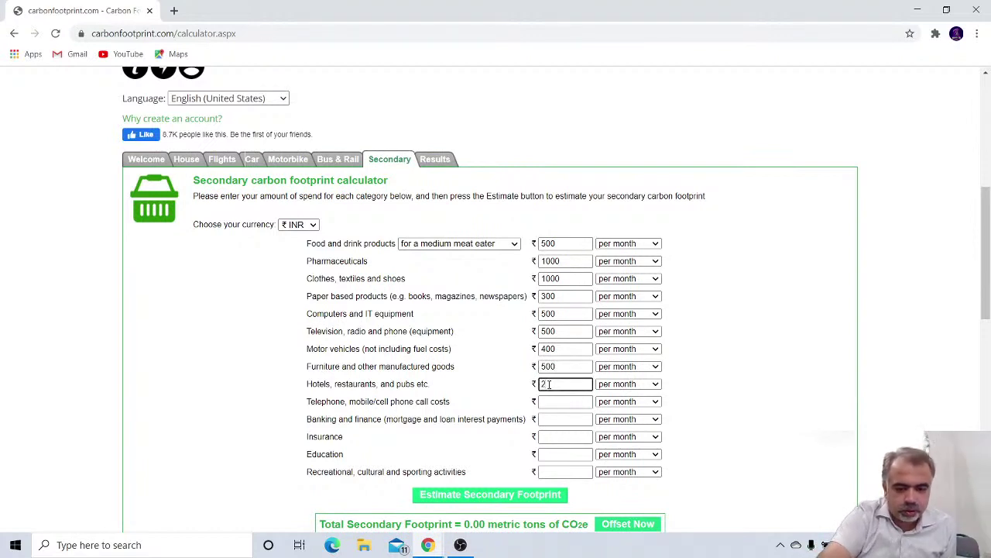
pyautogui.write('000')
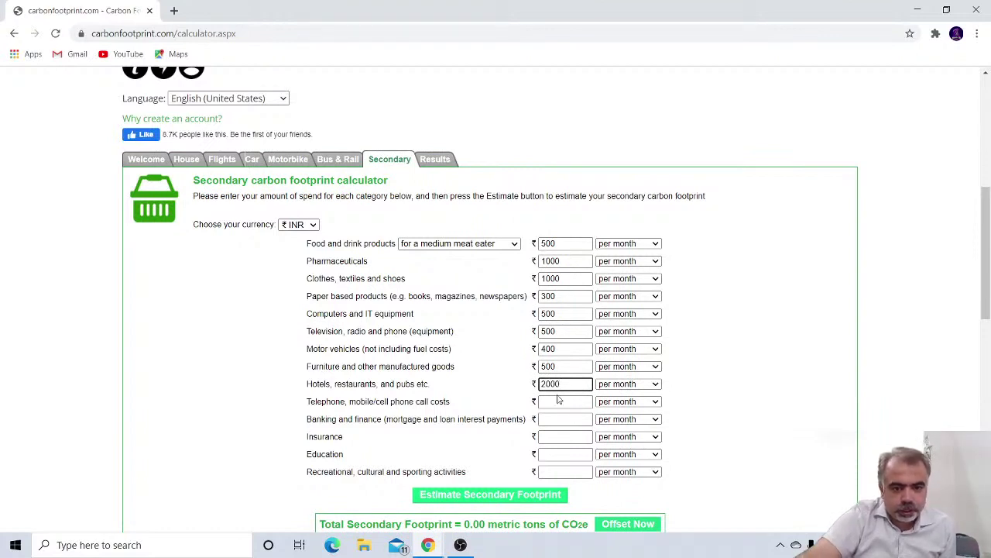
pyautogui.click(565, 400)
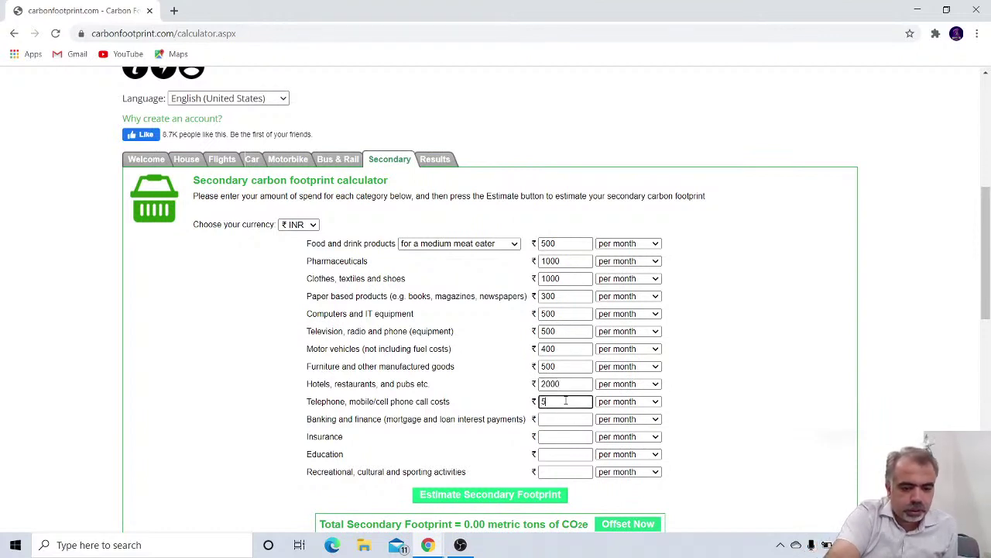
pyautogui.write('500')
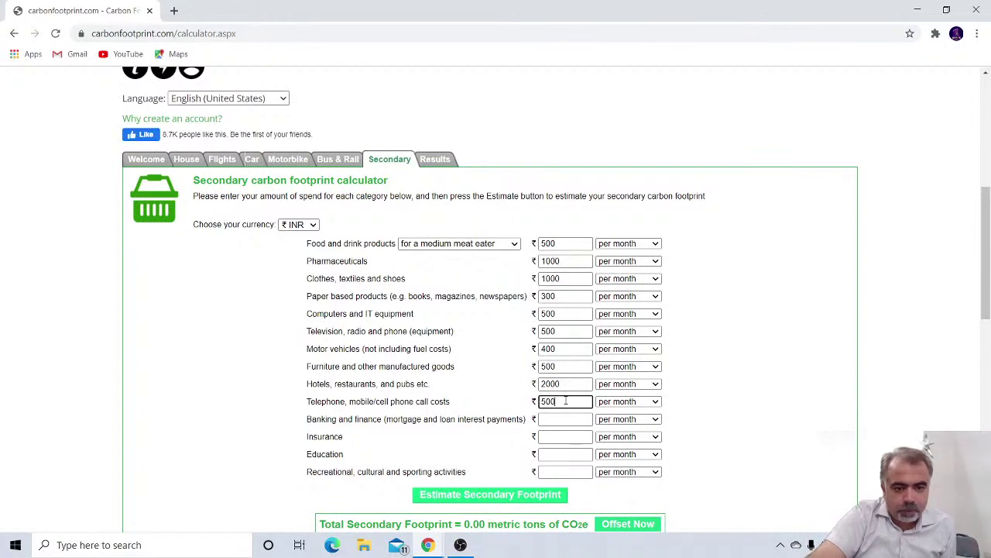
# - Enter monthly spending of ₹2000 on banking and finance and ₹300 on insurance
pyautogui.click(563, 419)
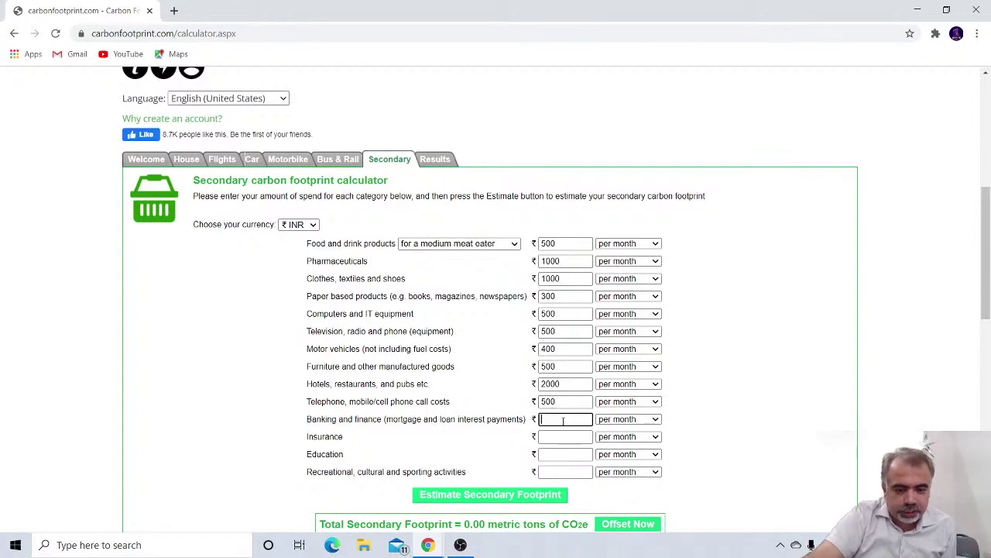
pyautogui.write('2000')
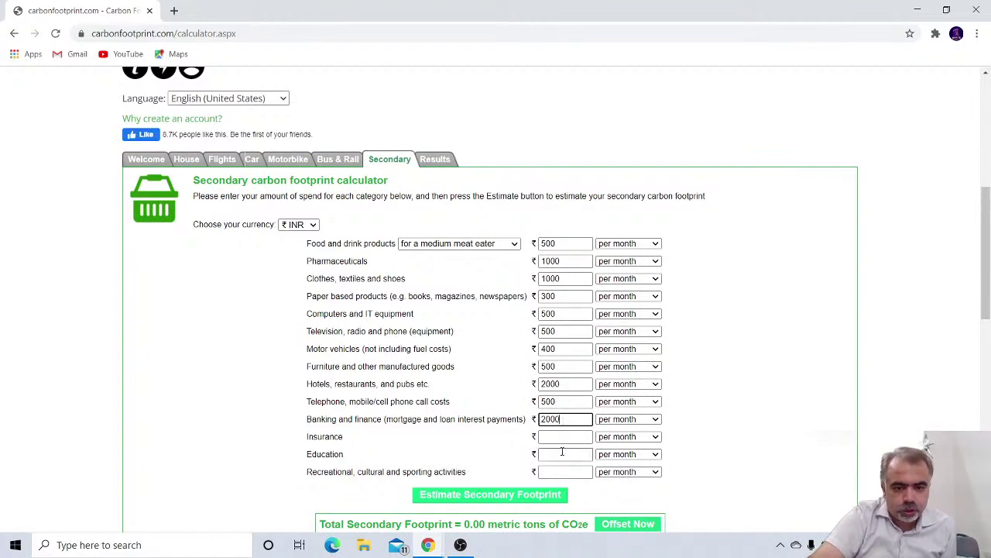
pyautogui.click(568, 437)
pyautogui.write('3')
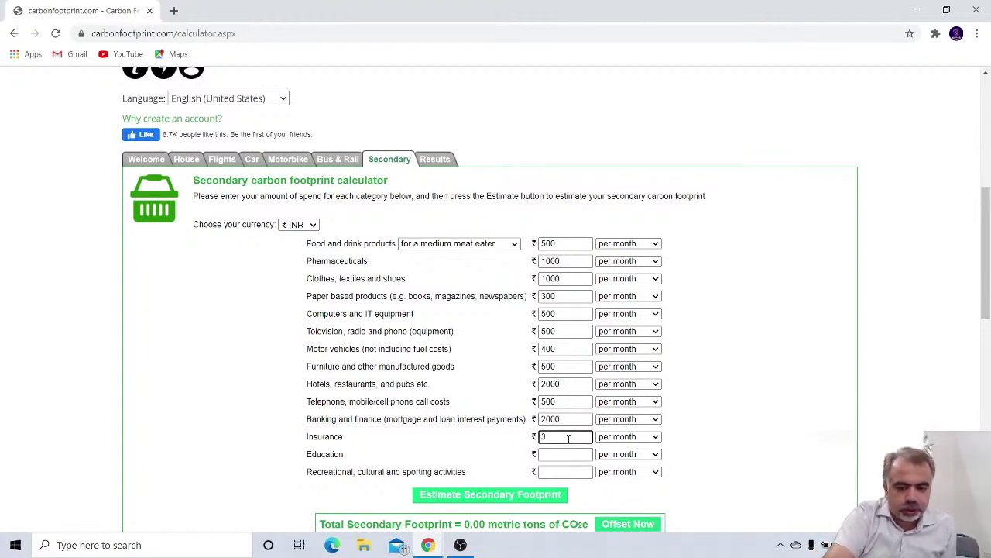
pyautogui.write('00')
# - Enter ₹1000 for education and ₹3000 for recreational, cultural and sporting activities, and estimate the secondary footprint
pyautogui.click(567, 454)
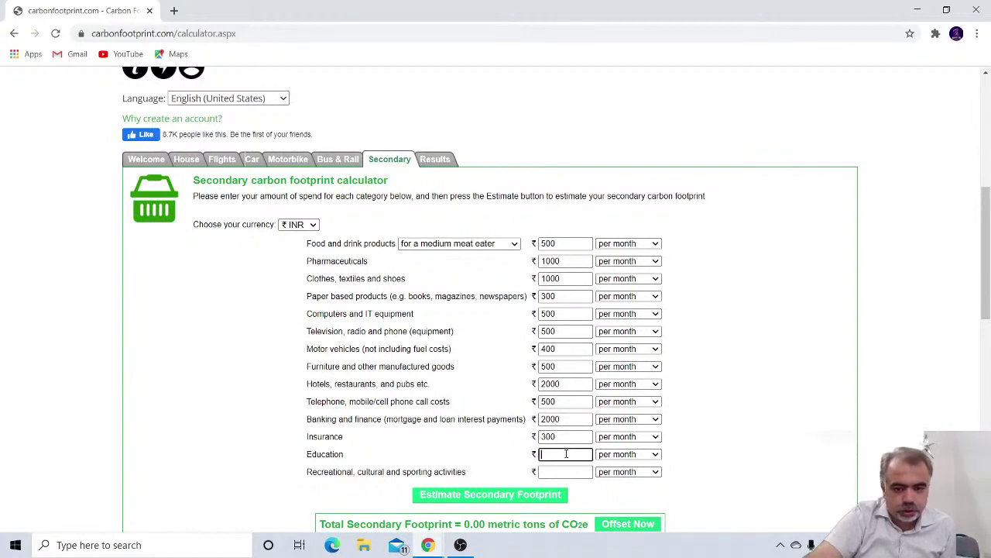
pyautogui.write('1000')
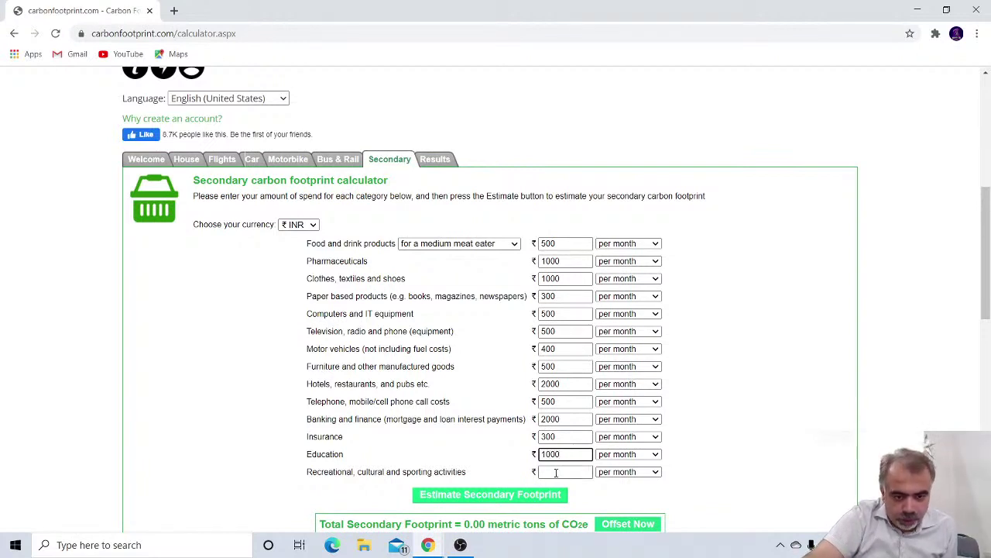
pyautogui.click(556, 472)
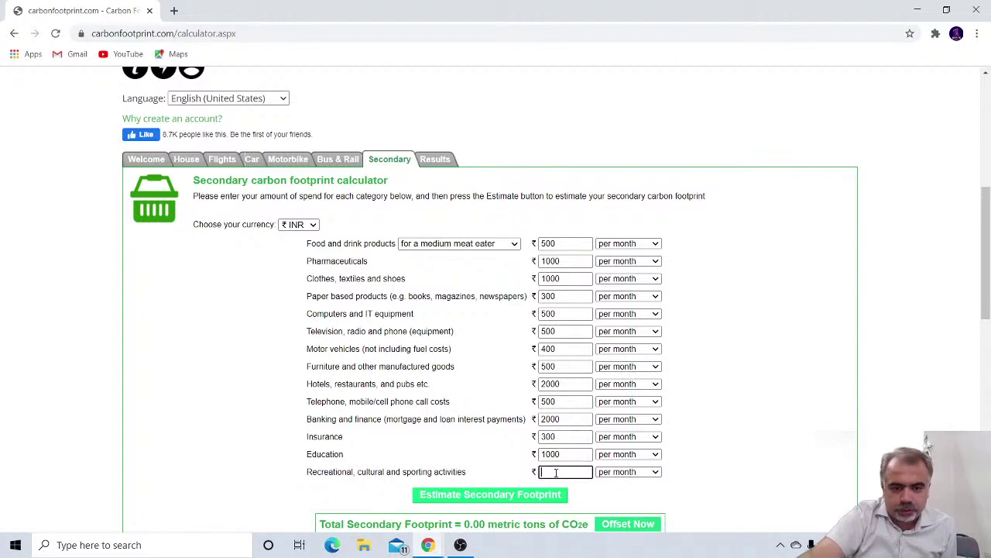
pyautogui.write('3000')
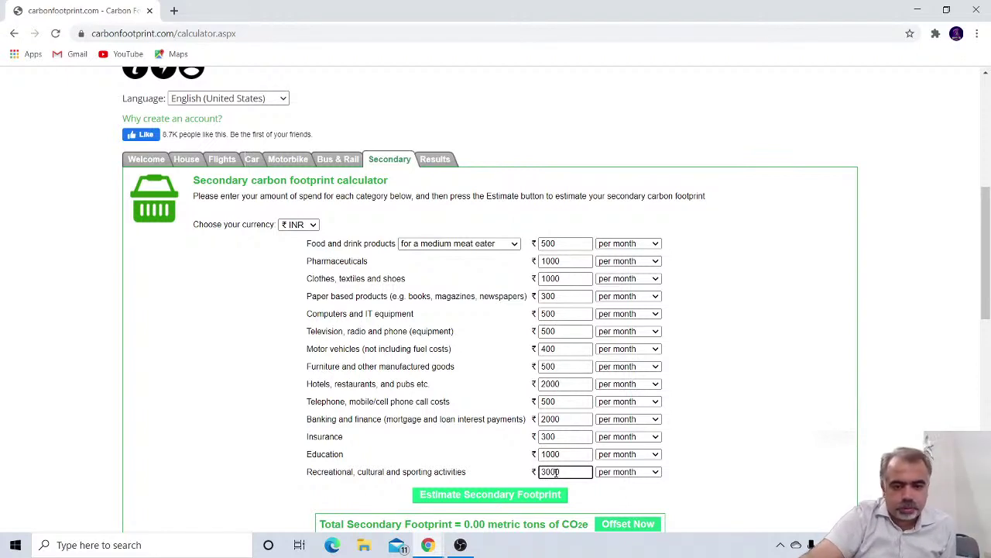
pyautogui.click(505, 501)
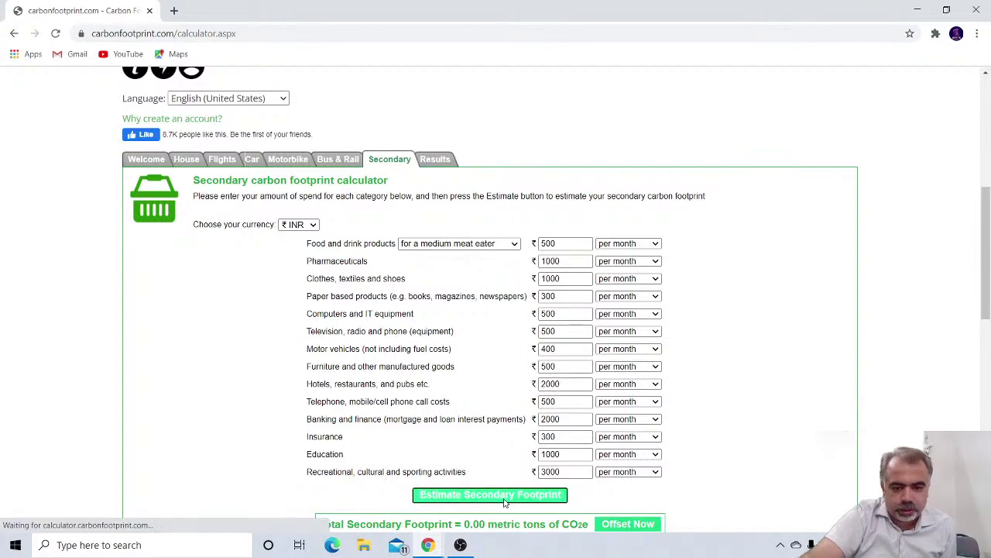
pyautogui.scroll(-3, 713, 485)
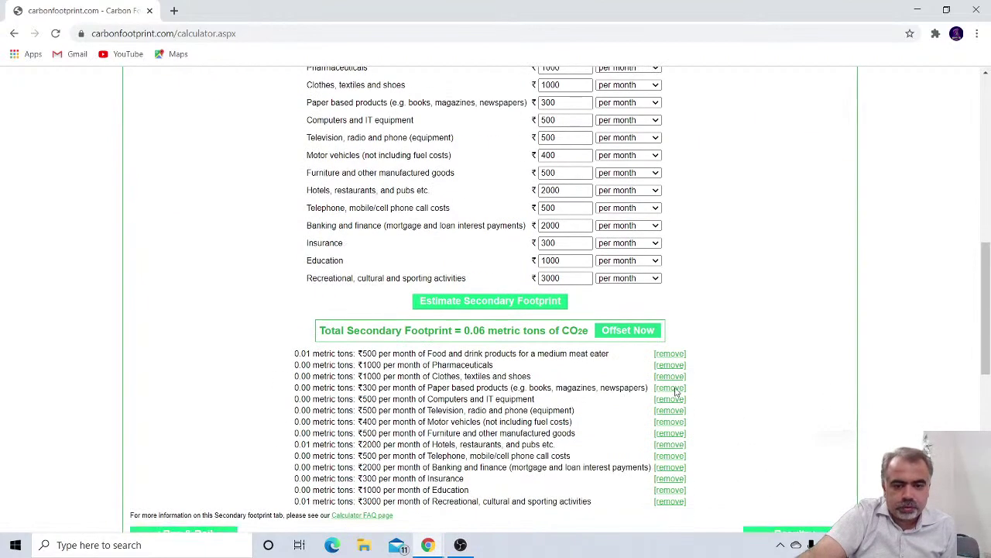
# - Open the footprint results and review the breakdown by category and the comparison with the country average and world target
pyautogui.scroll(-2, 388, 335)
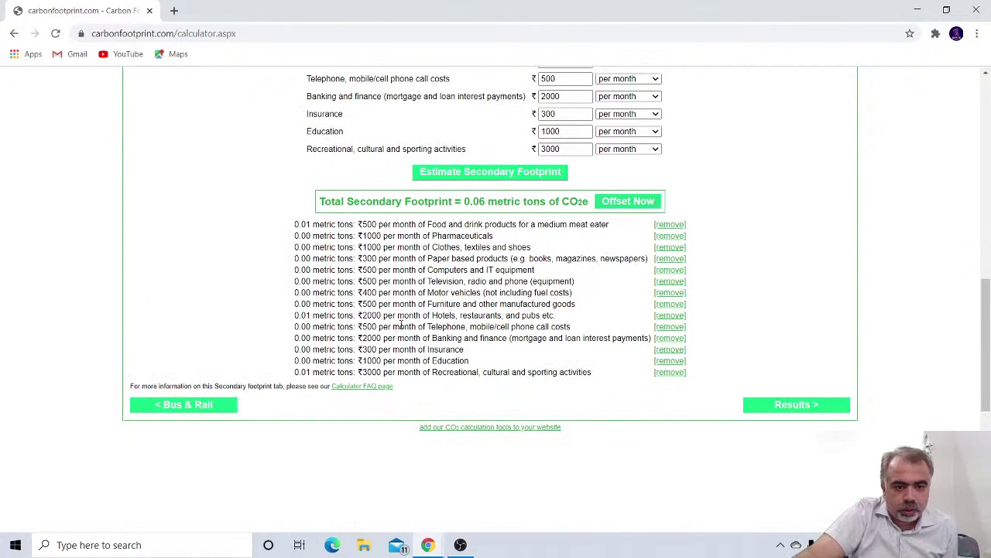
pyautogui.click(787, 405)
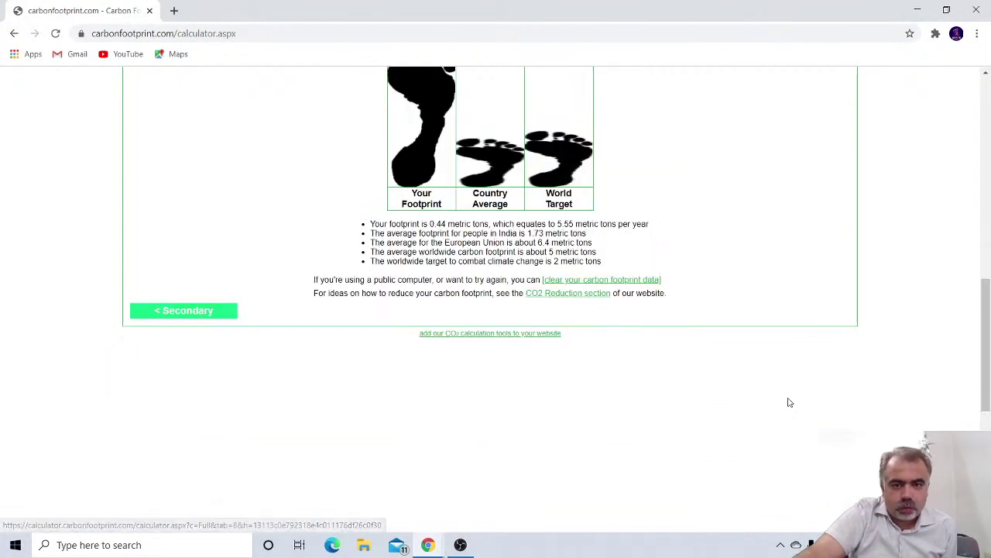
pyautogui.scroll(2, 636, 305)
pyautogui.scroll(2, 534, 287)
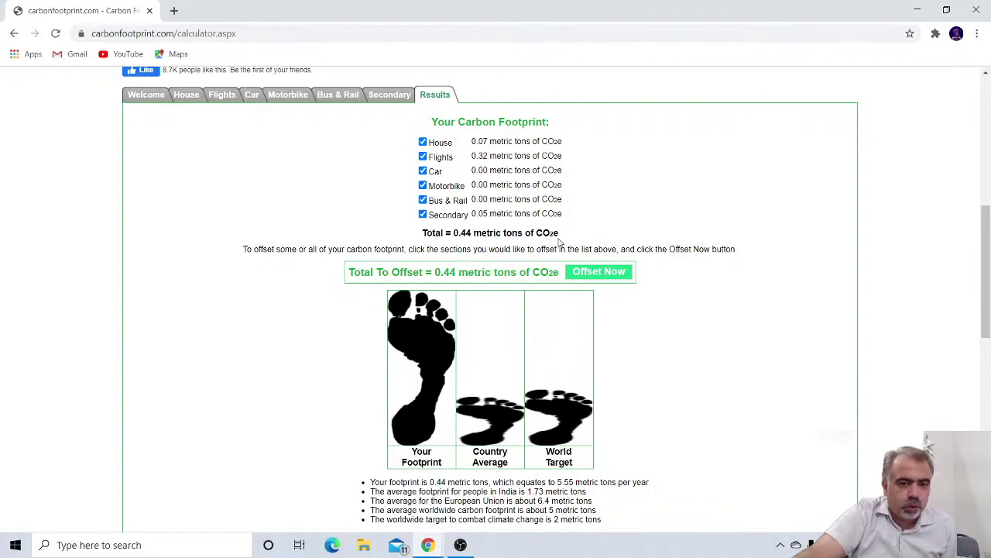
pyautogui.scroll(-1, 550, 241)
pyautogui.scroll(-2, 495, 252)
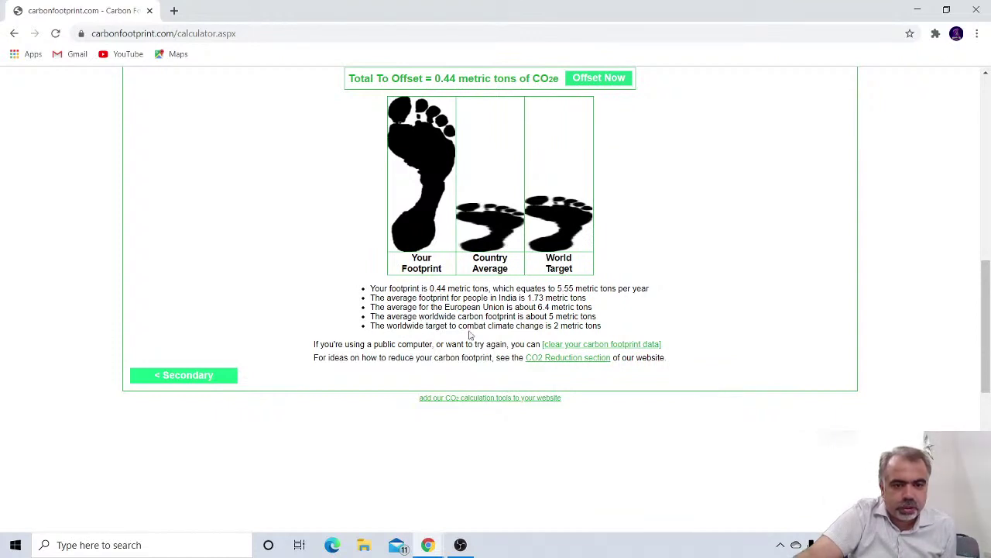
pyautogui.scroll(1, 436, 260)
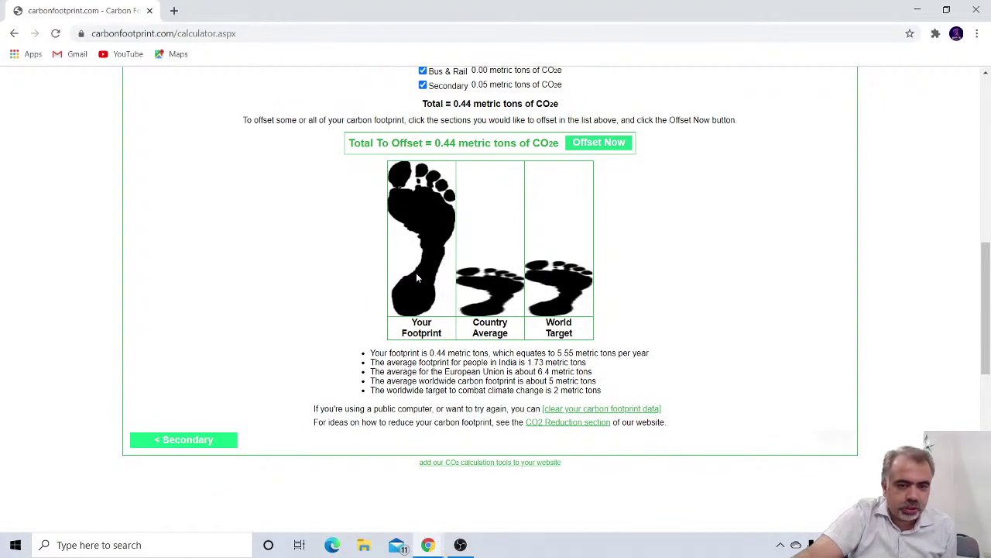
pyautogui.scroll(-1, 416, 273)
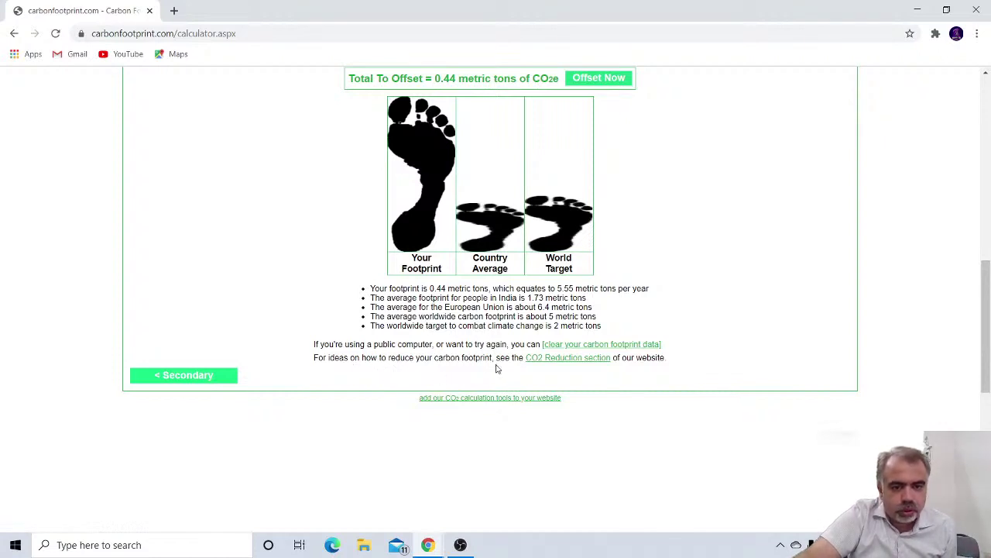
# - Open the website's CO2 Reduction section and read the top 5 cost saving actions
pyautogui.click(567, 364)
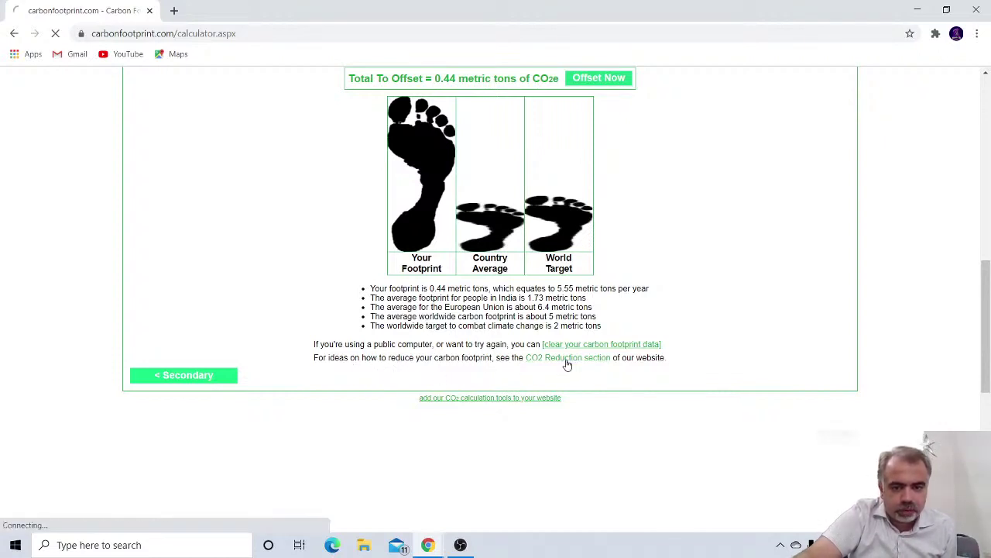
pyautogui.scroll(-2, 543, 358)
pyautogui.scroll(-2, 531, 358)
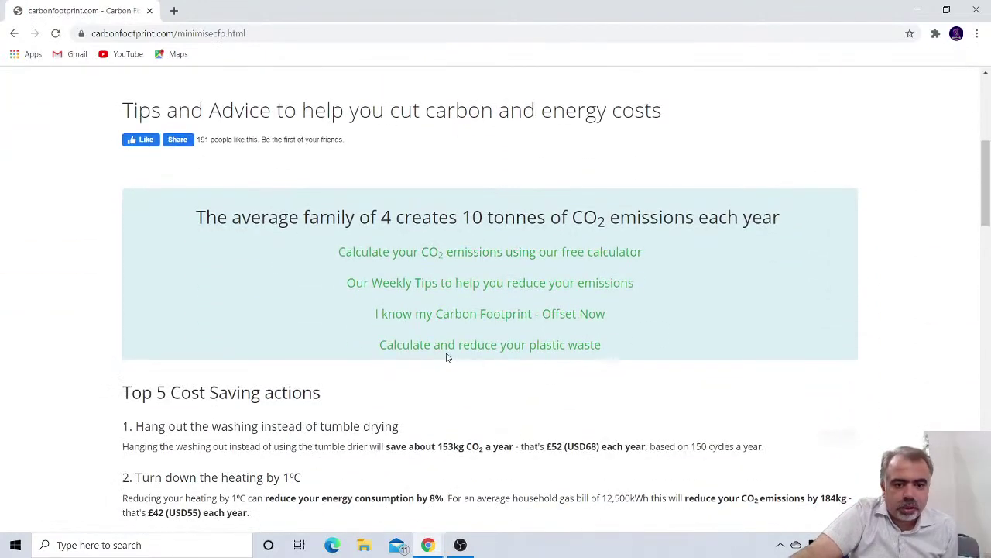
pyautogui.scroll(-2, 248, 298)
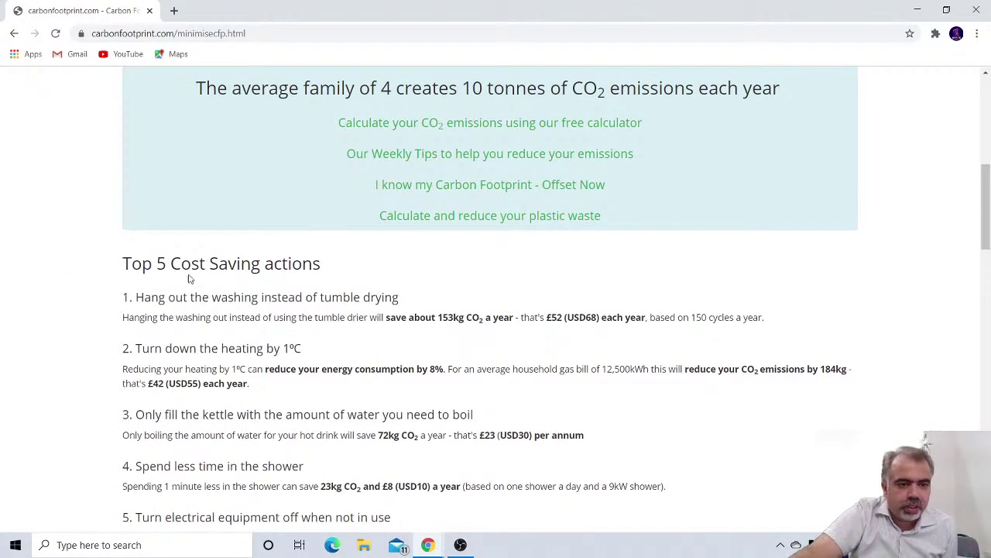
pyautogui.scroll(-1, 249, 286)
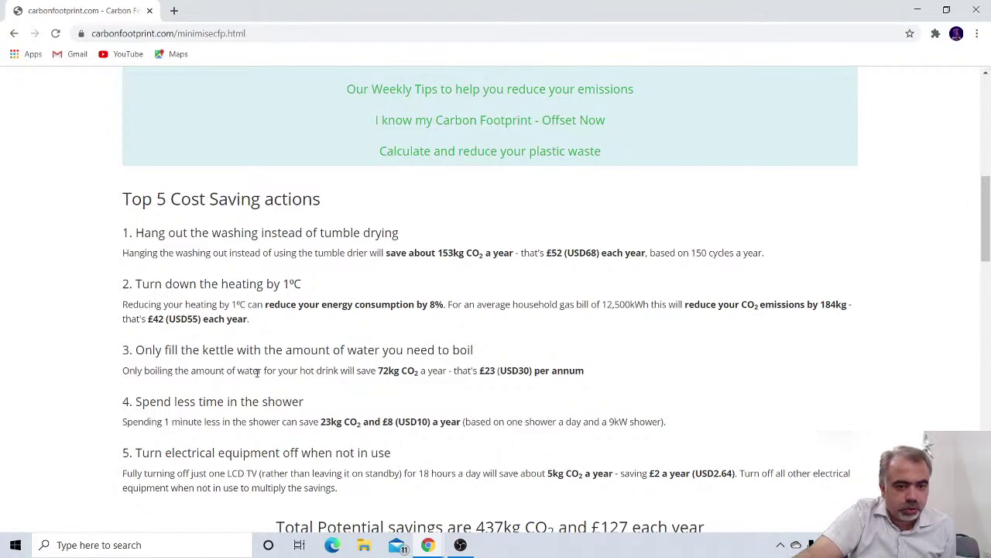
pyautogui.scroll(-1, 216, 433)
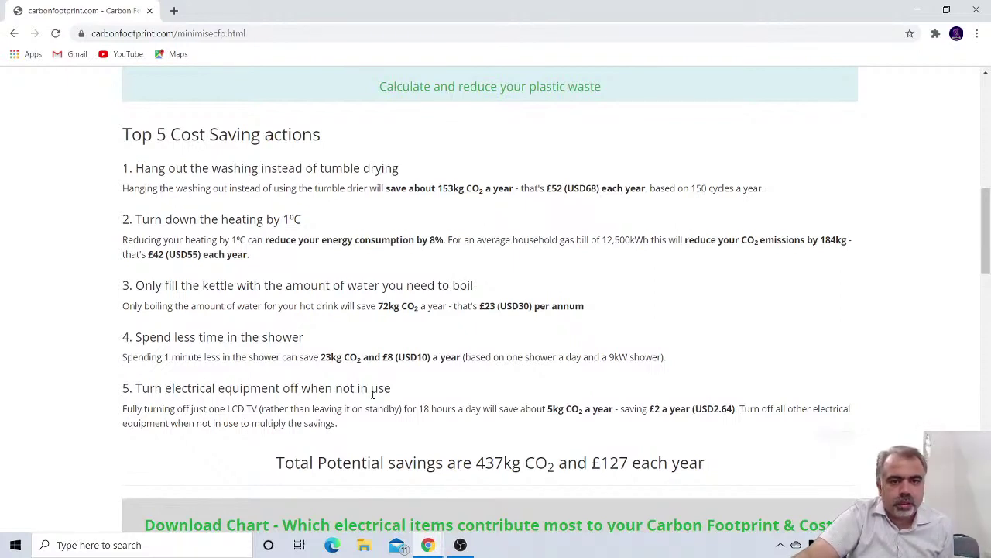
# - Look through the carbon reduction advice on technology-based energy savings, travel, purchasing habits, emission offsetting and plastic waste
pyautogui.scroll(-5, 373, 394)
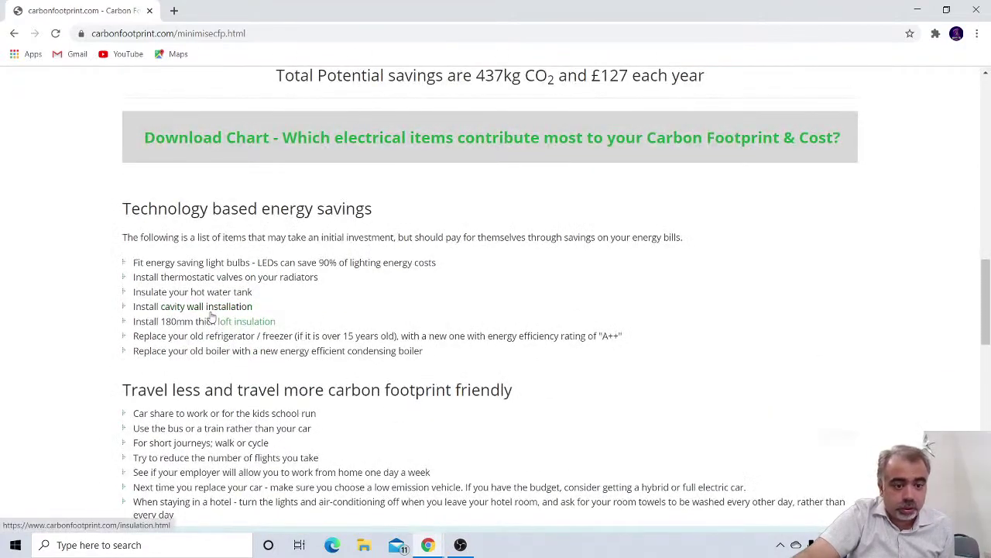
pyautogui.scroll(-1, 211, 311)
pyautogui.scroll(-2, 215, 310)
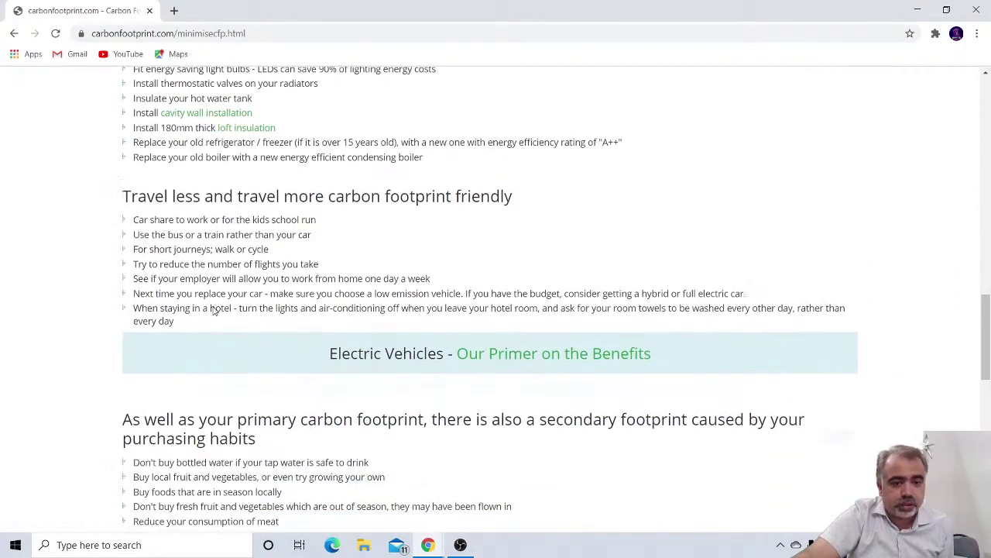
pyautogui.scroll(-8, 211, 306)
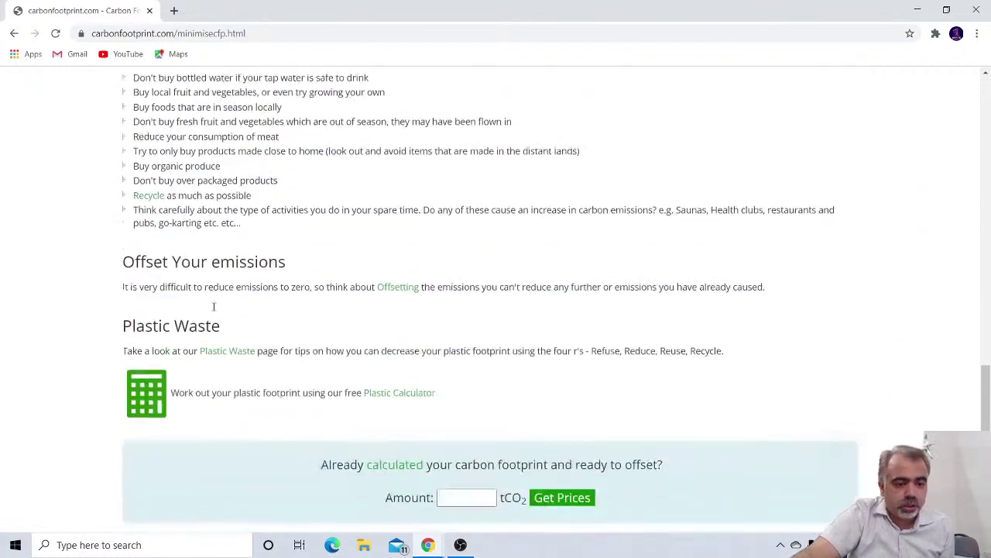
pyautogui.scroll(20, 214, 311)
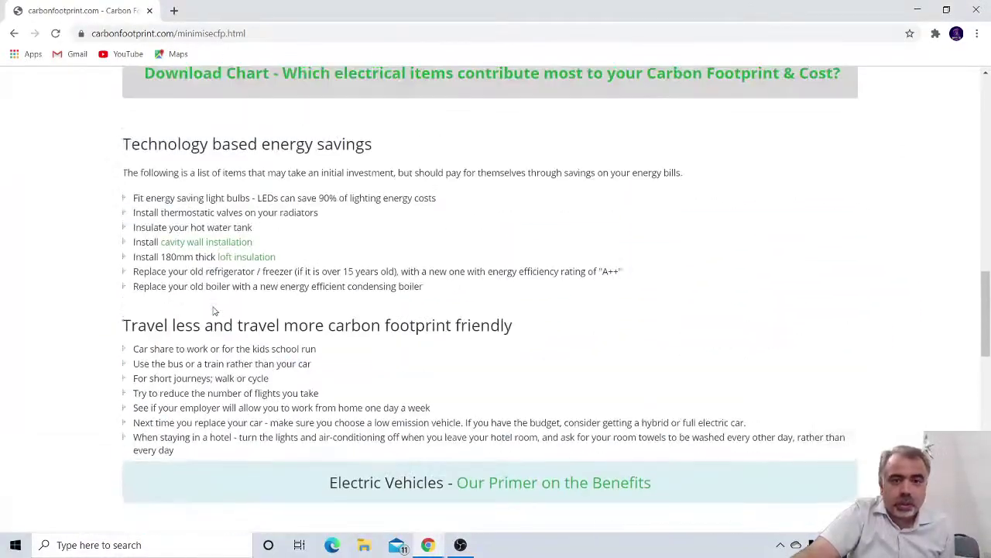
pyautogui.scroll(3, 215, 311)
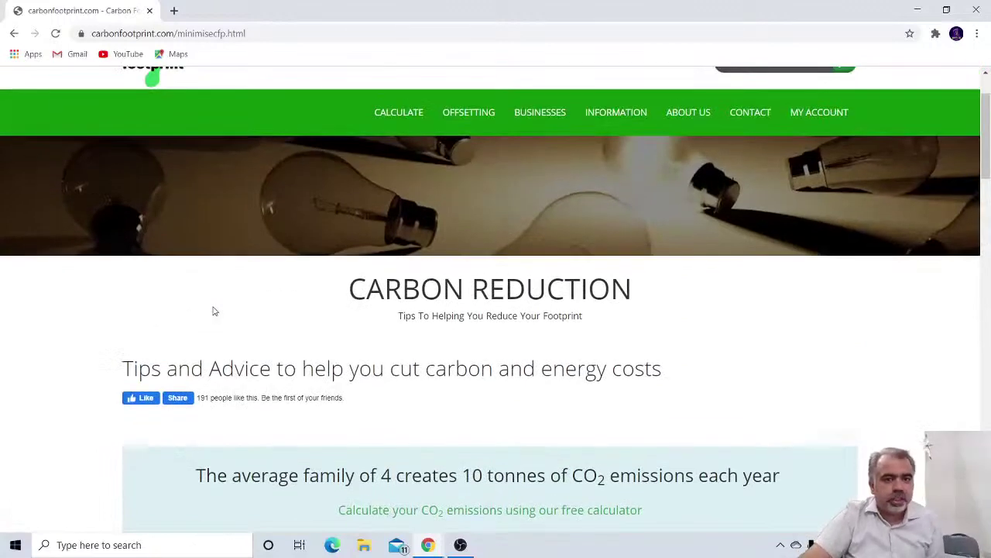
pyautogui.scroll(-4, 215, 311)
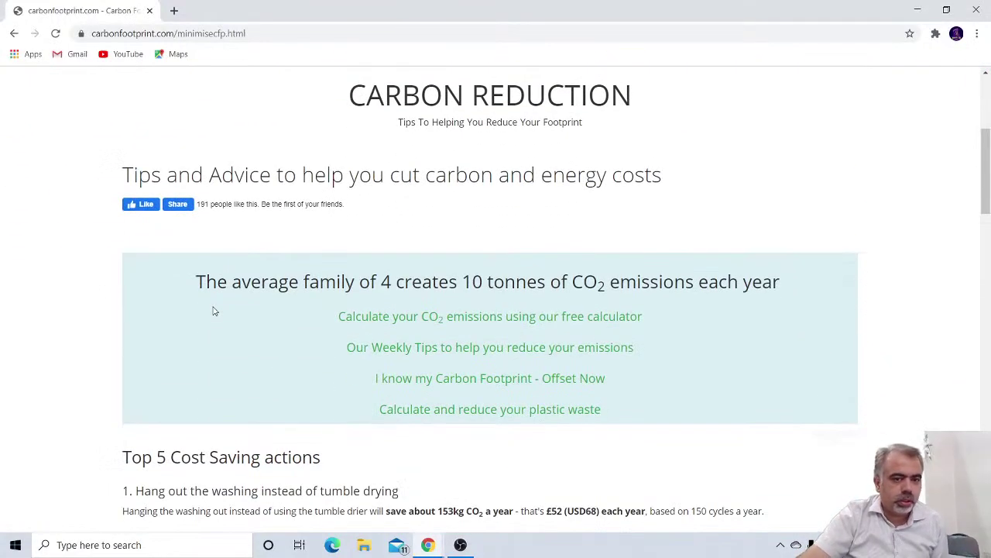